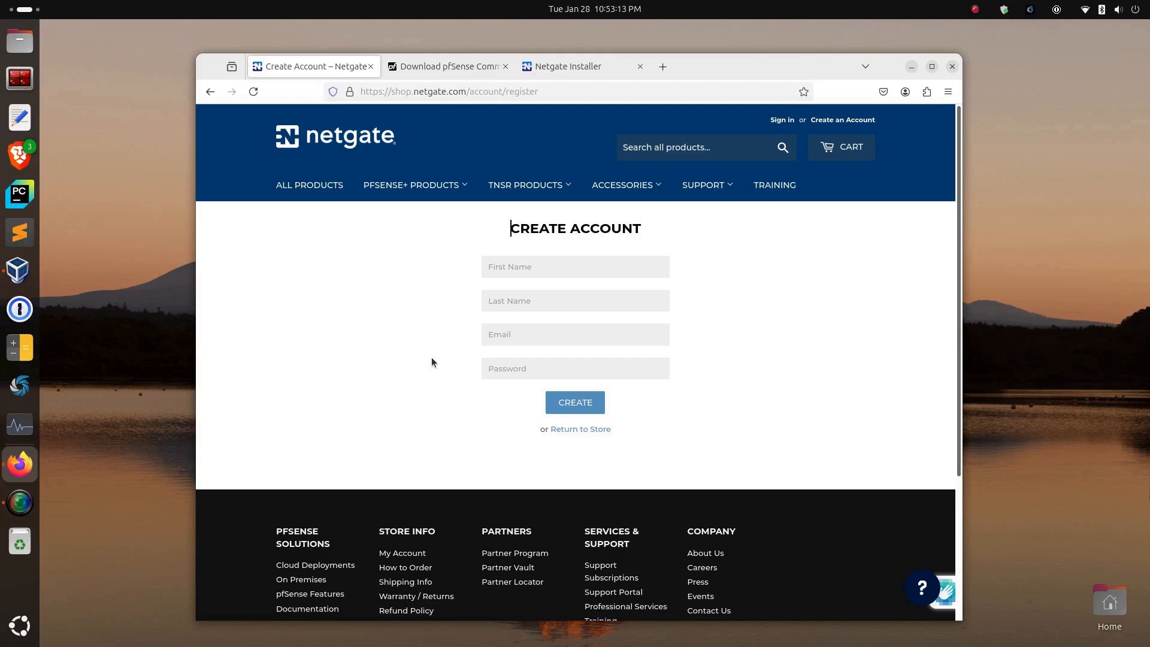
- Go from the pfSense download page to the Netgate Installer and choose the AMD64 ISO IPMI/Virtual Machines installation image
{"action": "left_click", "coordinate": [454, 67]}
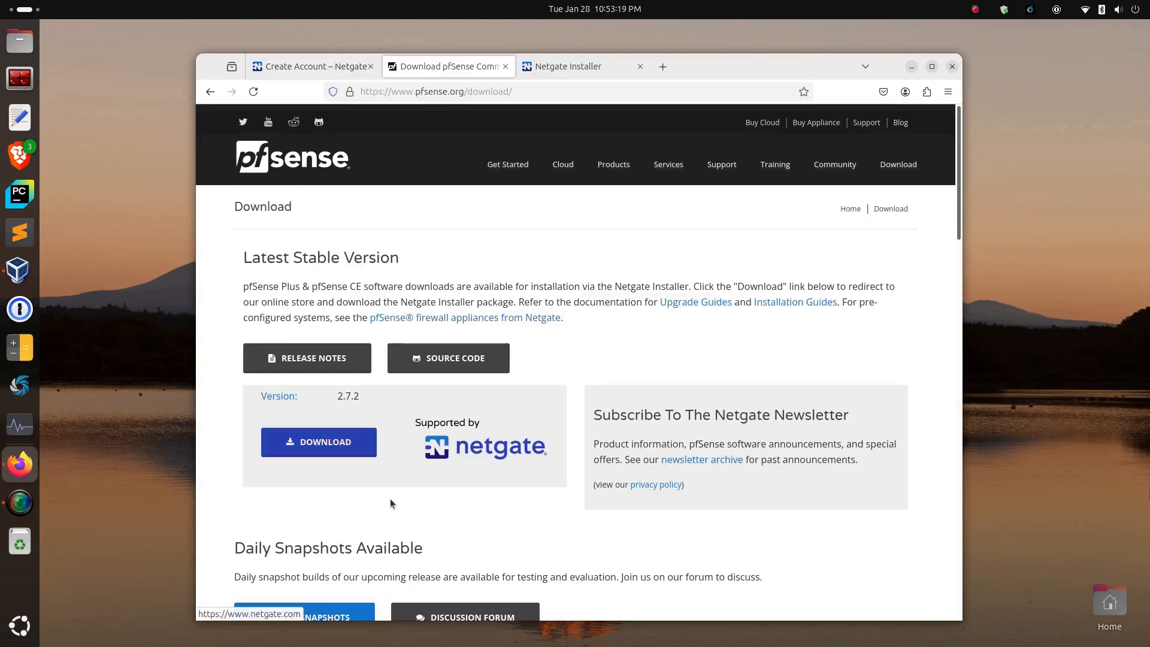
{"action": "left_click", "coordinate": [349, 452]}
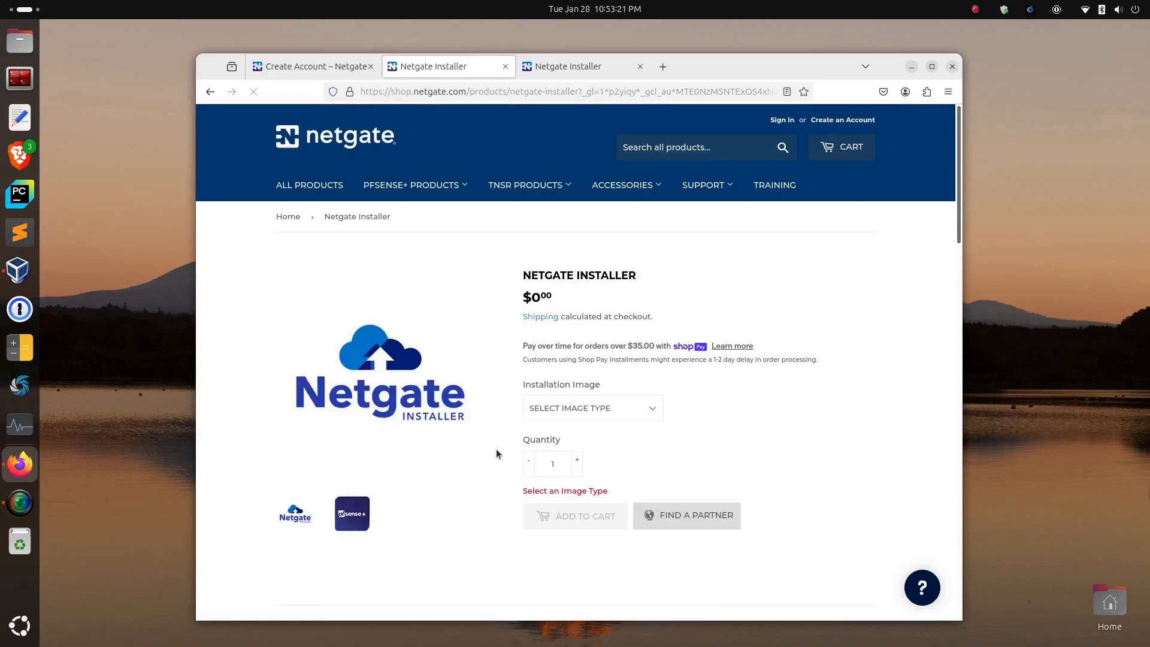
{"action": "left_click", "coordinate": [653, 415]}
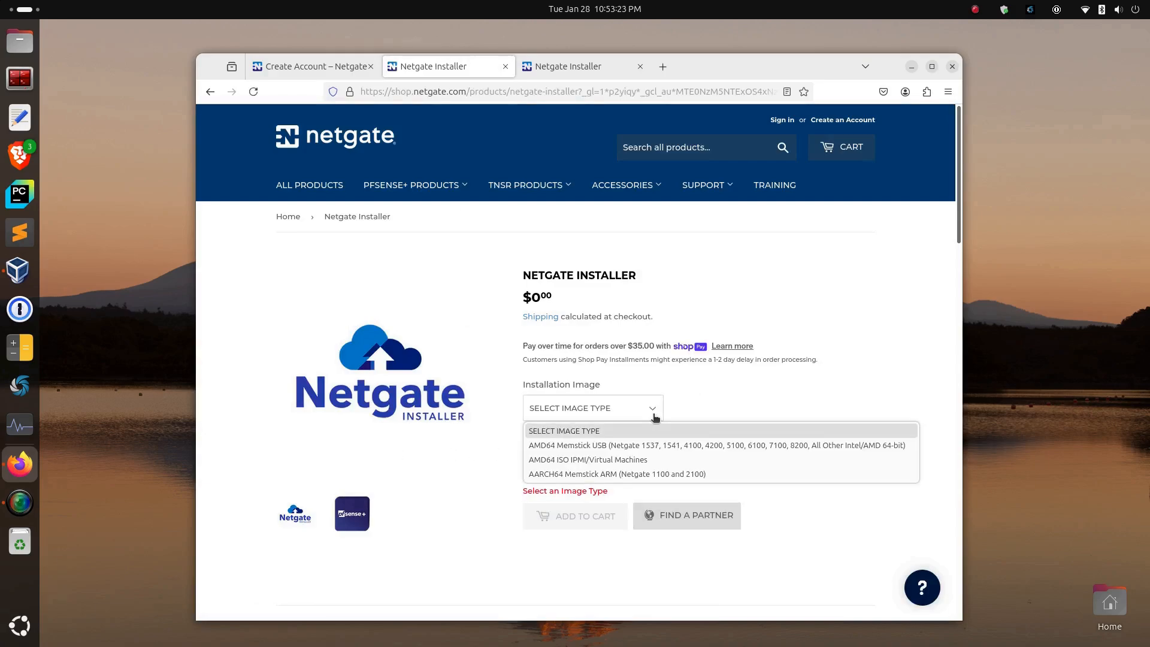
{"action": "left_click", "coordinate": [639, 460]}
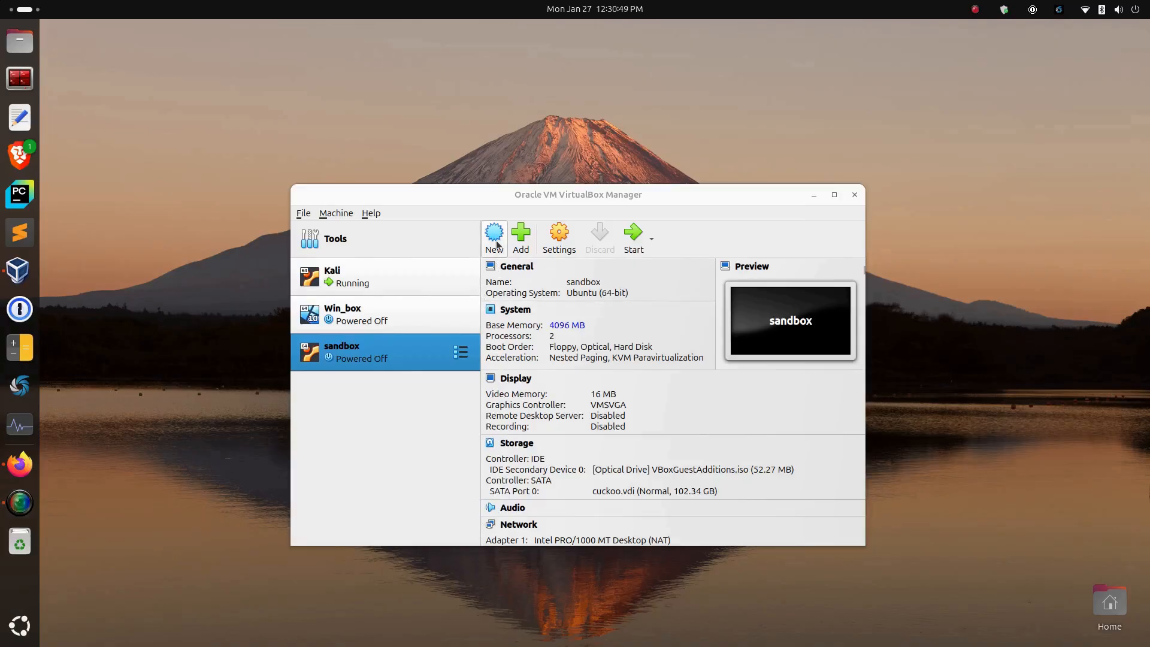
- Switch to VirtualBox and start a new virtual machine named PFsense with netgate-installer-amd64.iso as its ISO image
{"action": "left_click", "coordinate": [493, 232]}
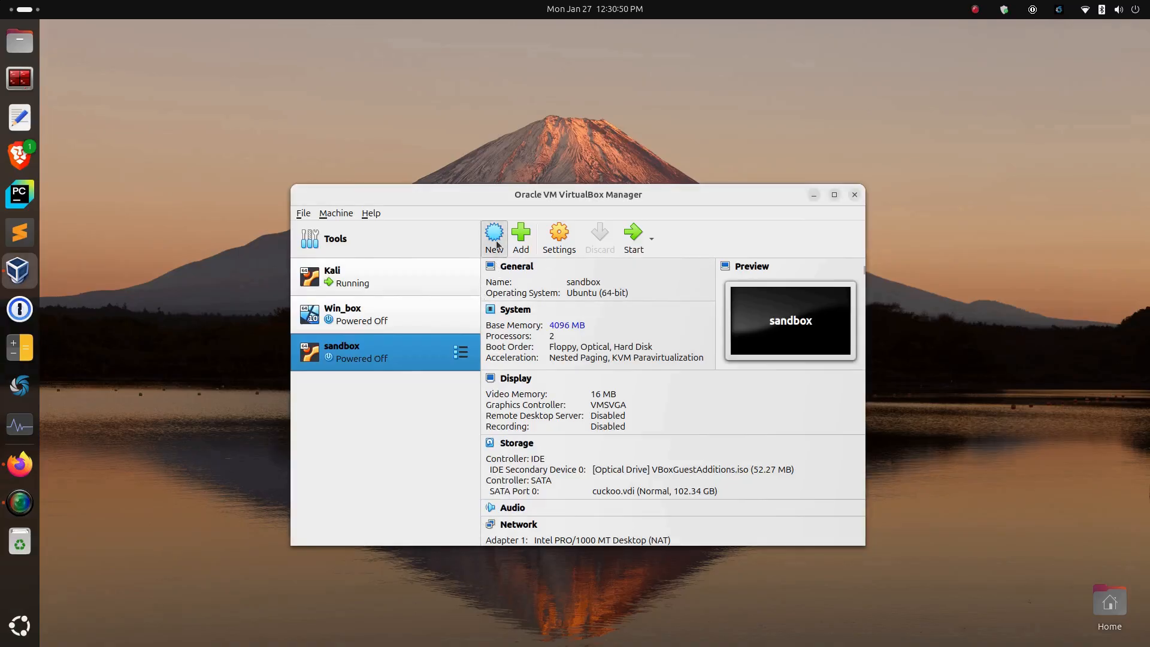
{"action": "type", "text": "P"}
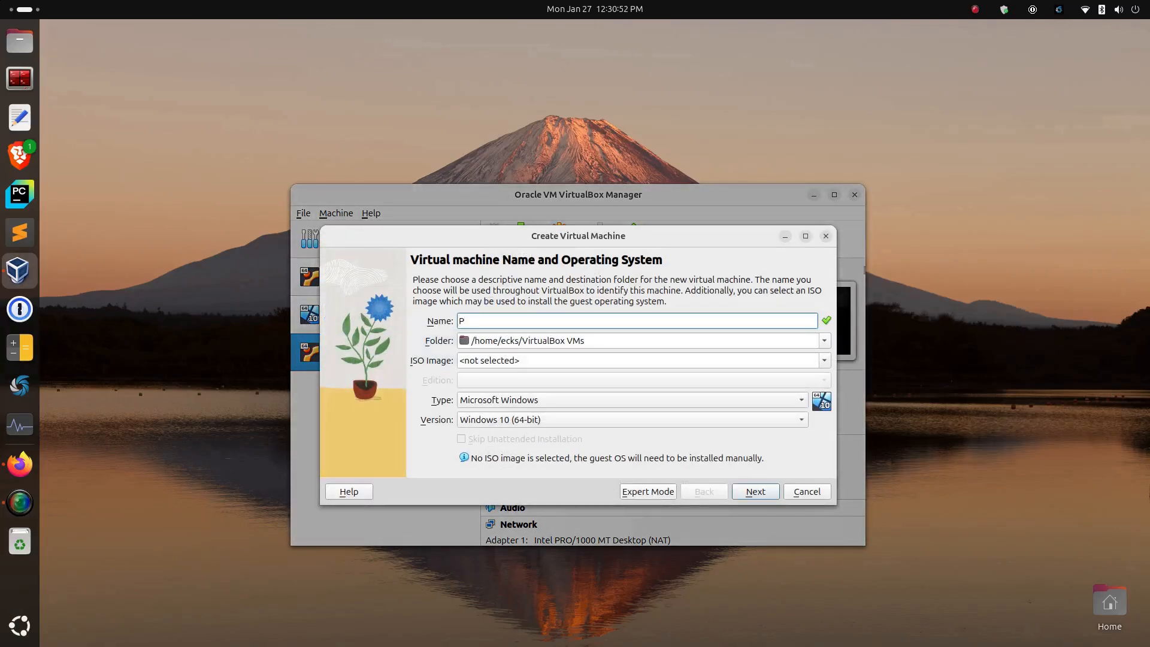
{"action": "type", "text": "Fsense"}
{"action": "left_click", "coordinate": [825, 360]}
{"action": "left_click", "coordinate": [780, 400]}
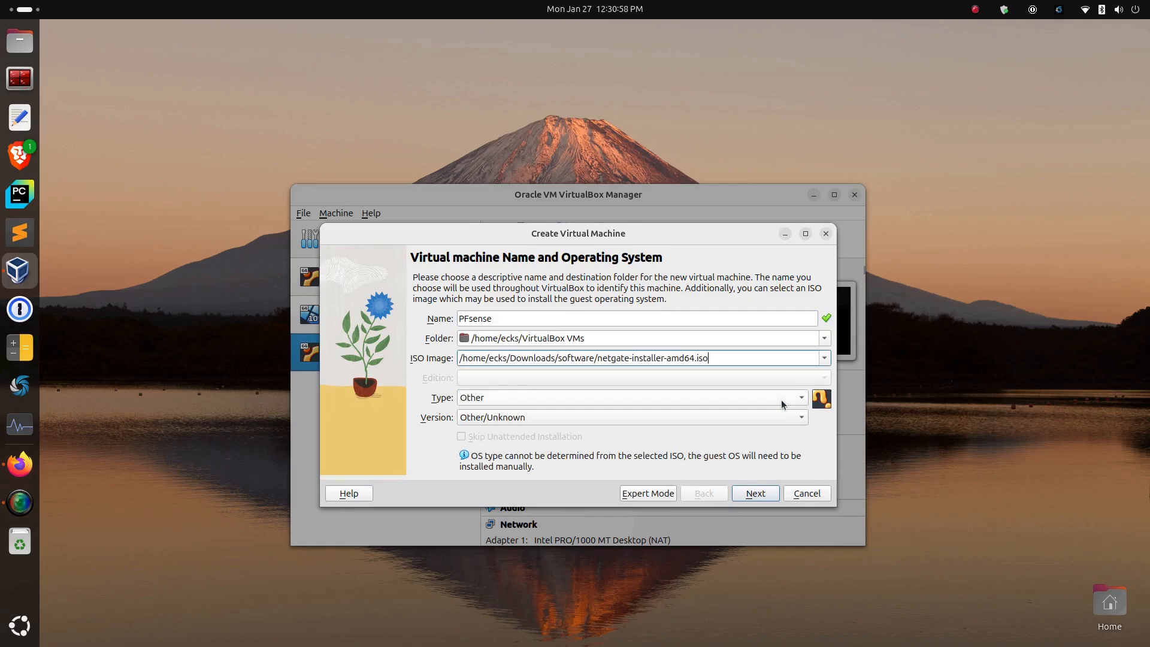
- Set the new machine's type to Linux and version to Other Linux (64-bit), and proceed to the hardware settings
{"action": "left_click", "coordinate": [780, 400]}
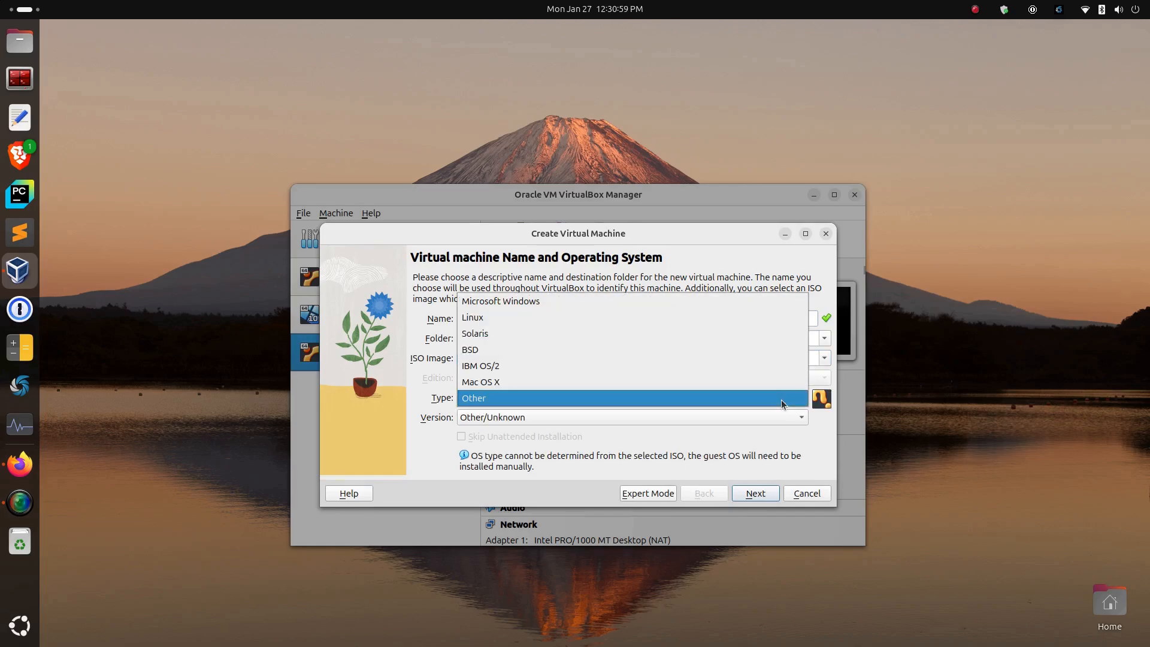
{"action": "left_click", "coordinate": [738, 318]}
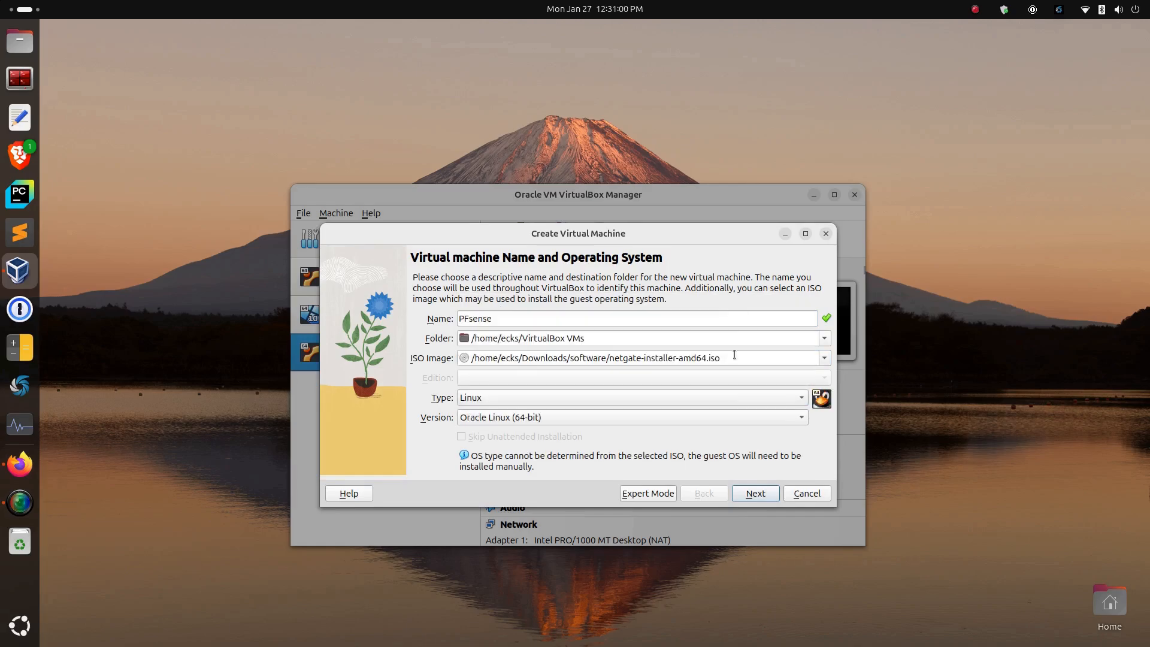
{"action": "left_click", "coordinate": [728, 419]}
{"action": "scroll", "coordinate": [685, 419], "scroll_direction": "down", "scroll_amount": 20}
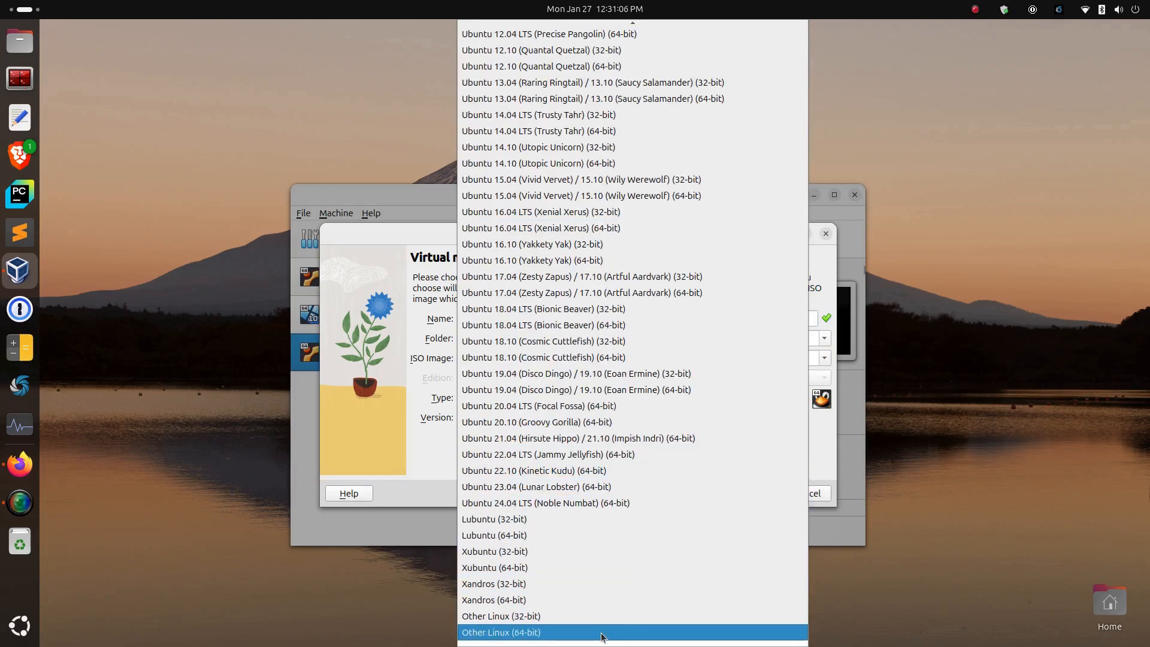
{"action": "left_click", "coordinate": [647, 632]}
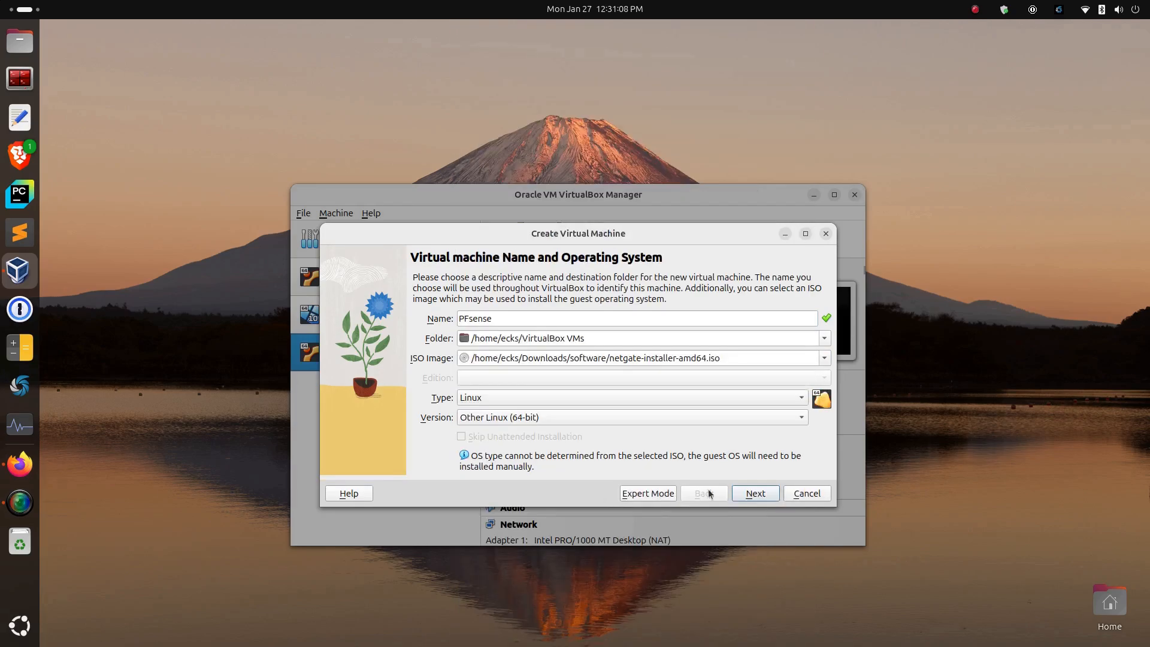
{"action": "left_click", "coordinate": [754, 497]}
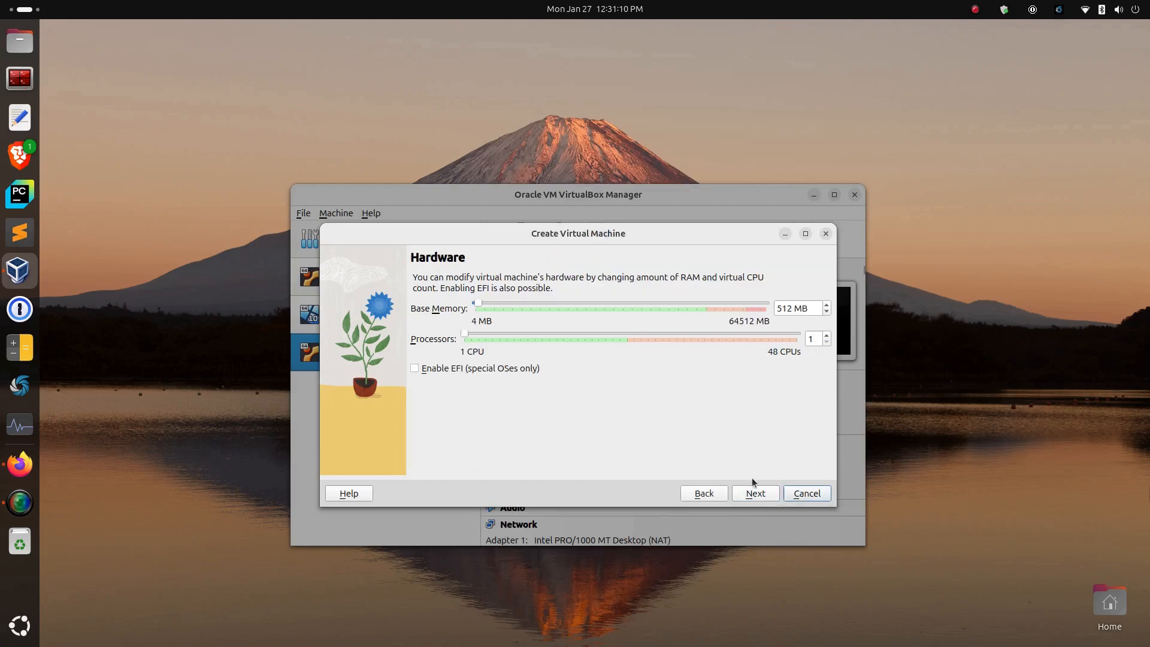
- Give the new machine 2048 MB of base memory and 2 processors, and proceed to the virtual hard disk settings
{"action": "double_click", "coordinate": [783, 309]}
{"action": "type", "text": "2048"}
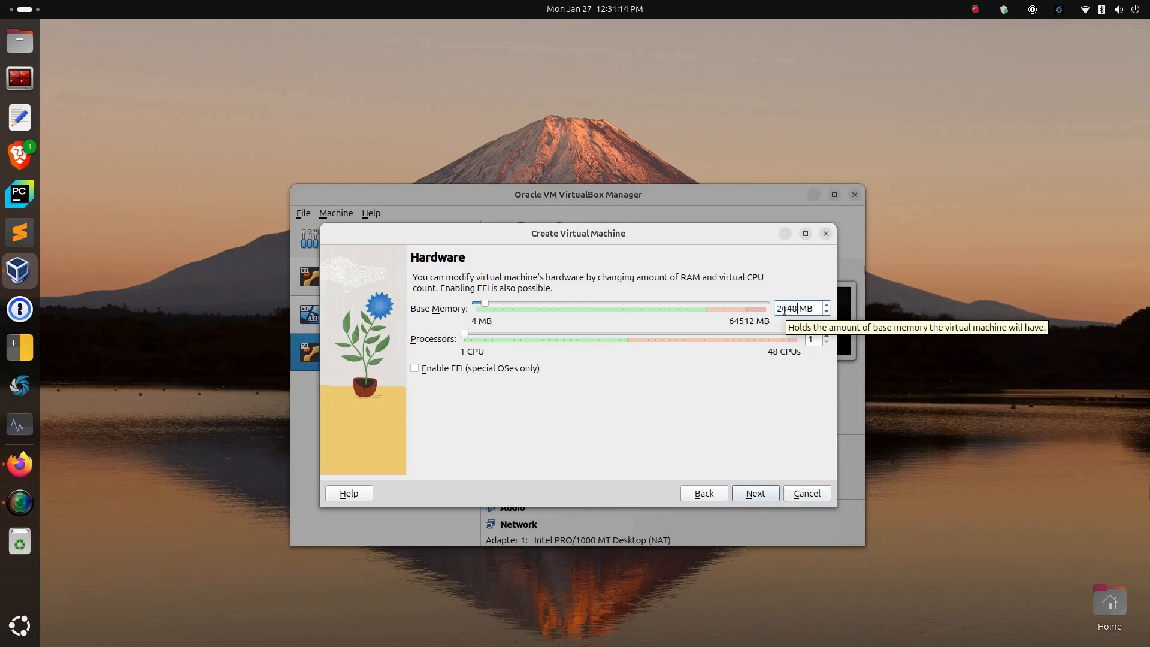
{"action": "left_click", "coordinate": [828, 334]}
{"action": "left_click", "coordinate": [828, 334]}
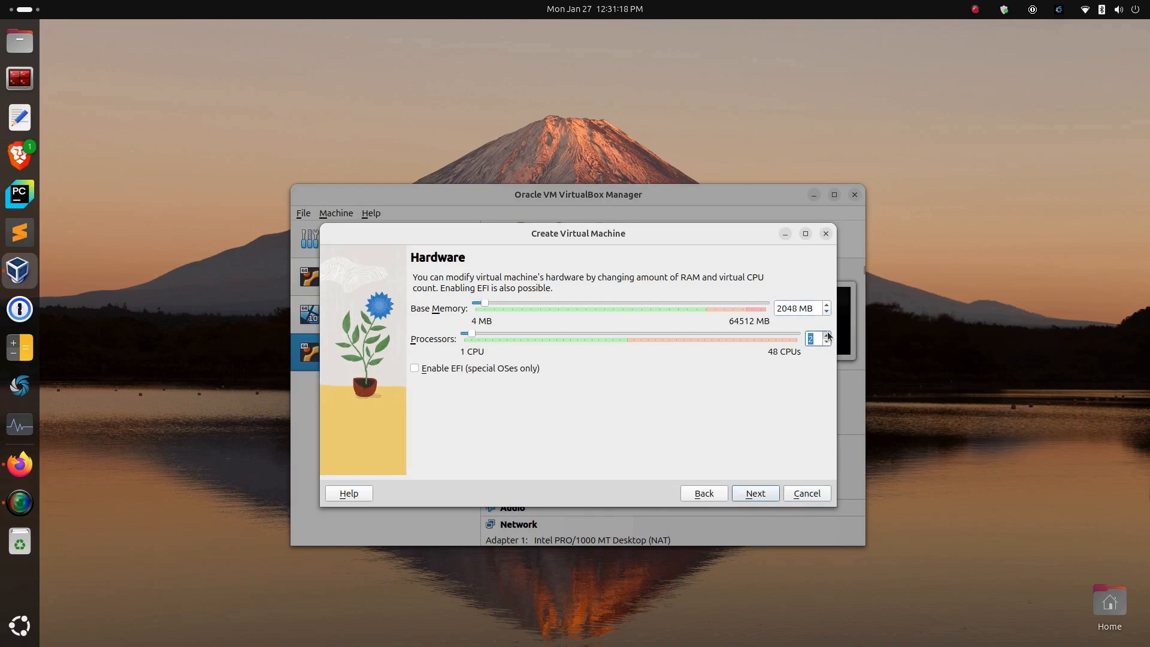
{"action": "left_click", "coordinate": [755, 492]}
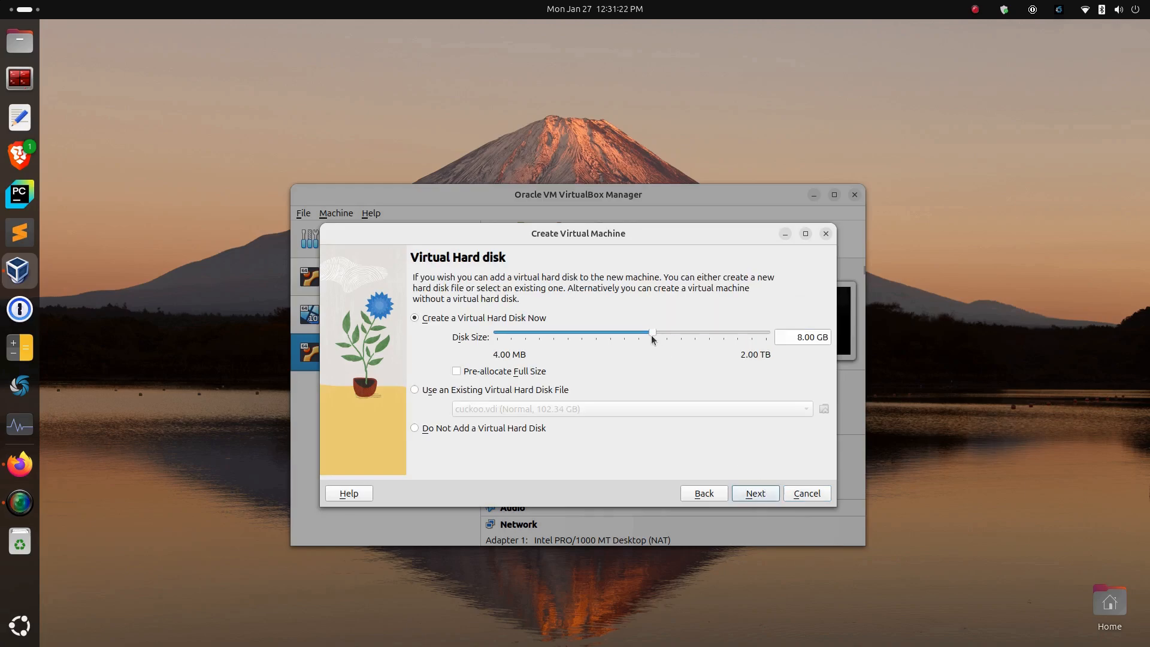
- Set the new virtual hard disk's size to 102.34 GB and finish creating the machine
{"action": "left_click_drag", "start_coordinate": [652, 333], "coordinate": [672, 333]}
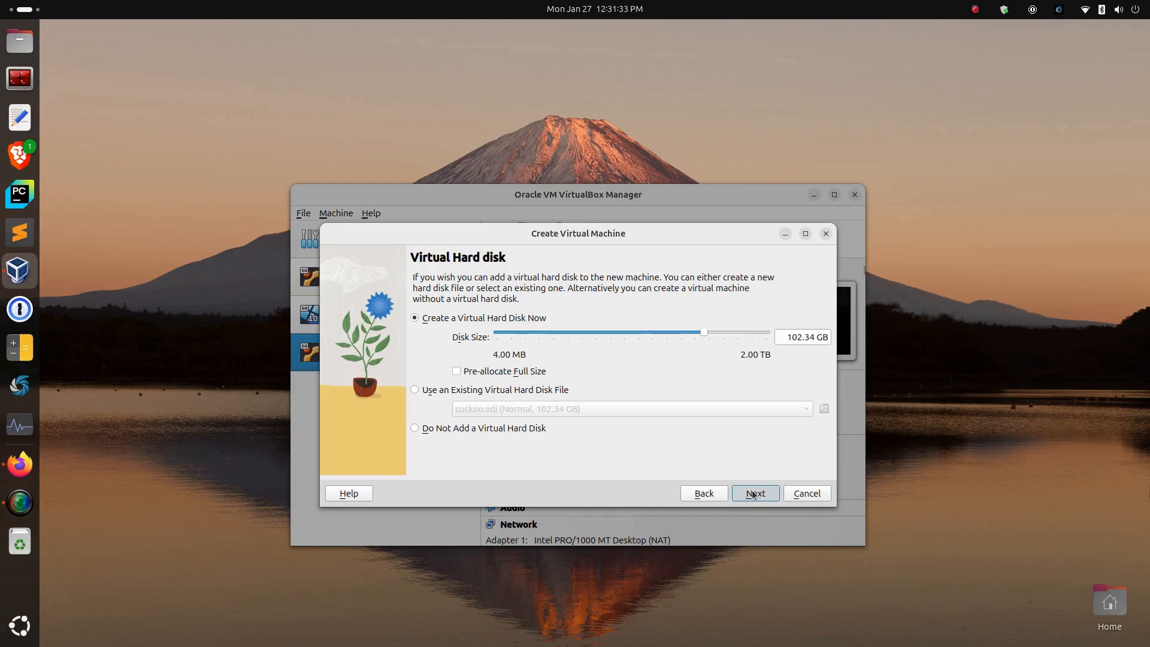
{"action": "left_click", "coordinate": [754, 493]}
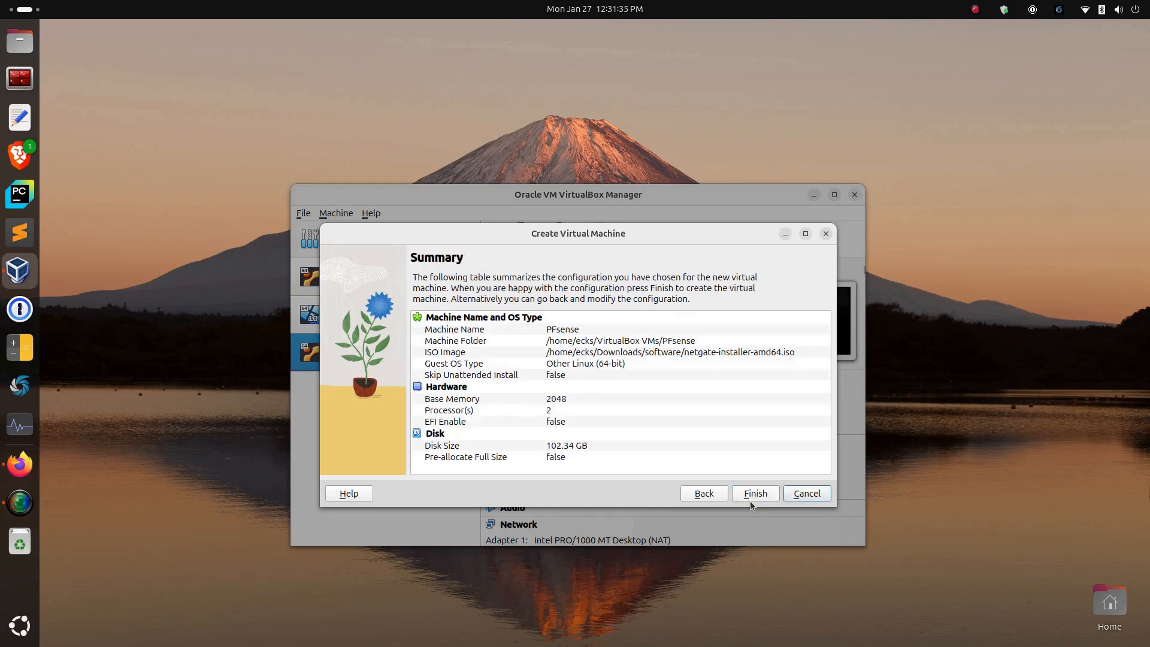
{"action": "left_click", "coordinate": [755, 494]}
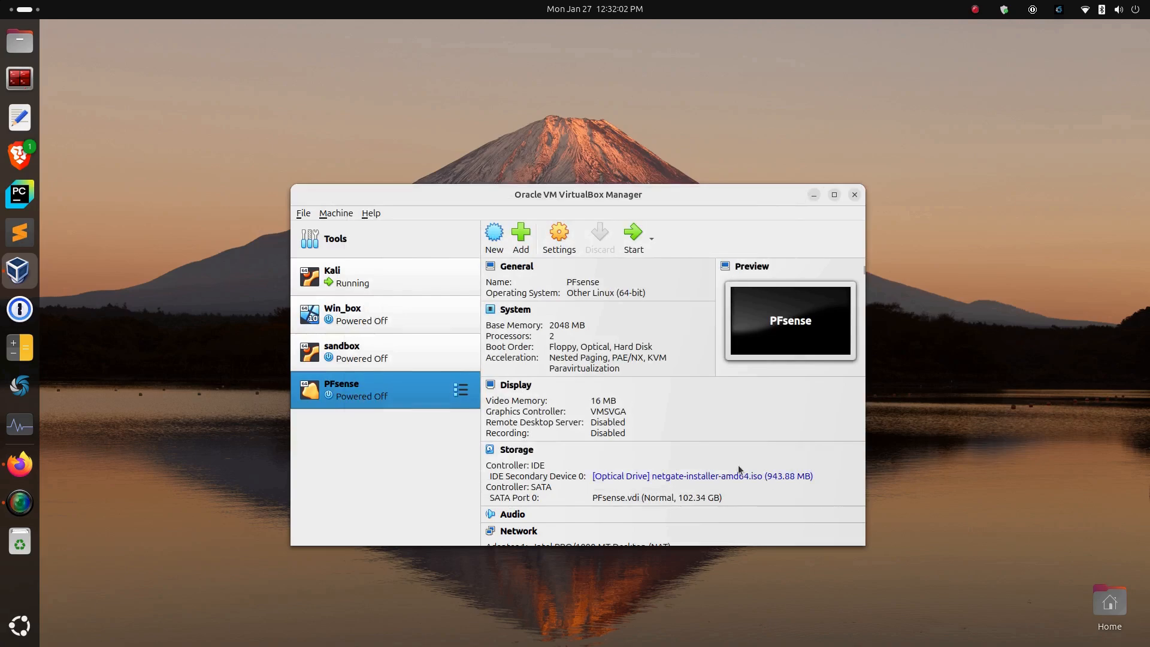
- Enable network Adapter 2 on the PFsense machine and attach it to a bridged adapter
{"action": "left_click", "coordinate": [558, 238]}
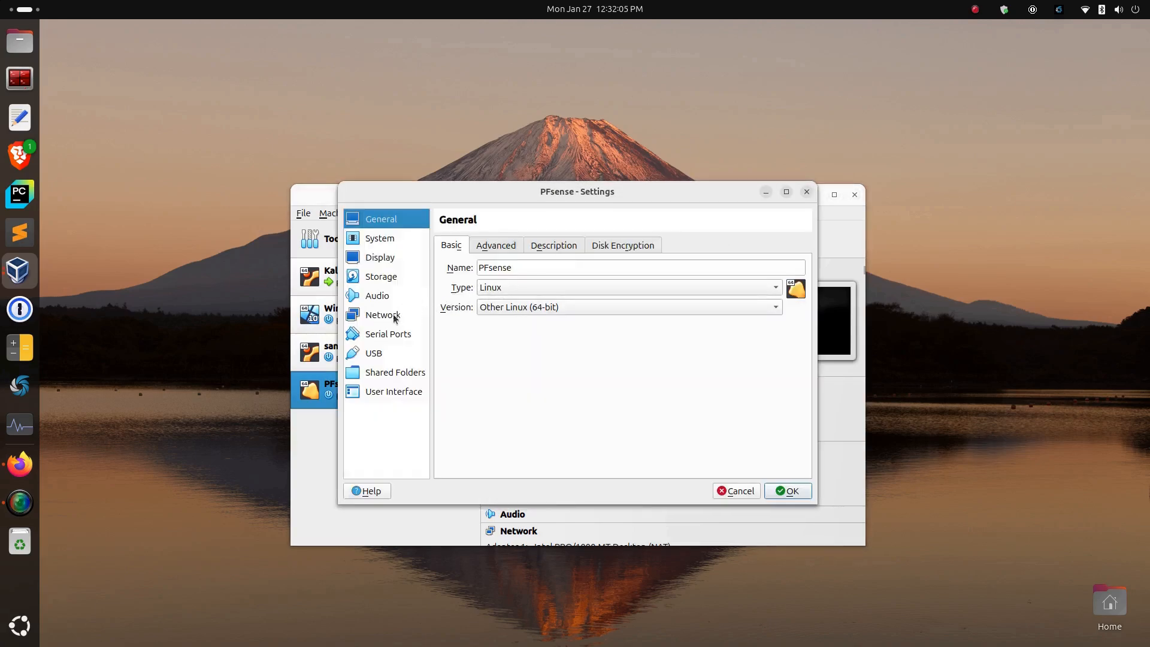
{"action": "left_click", "coordinate": [394, 317]}
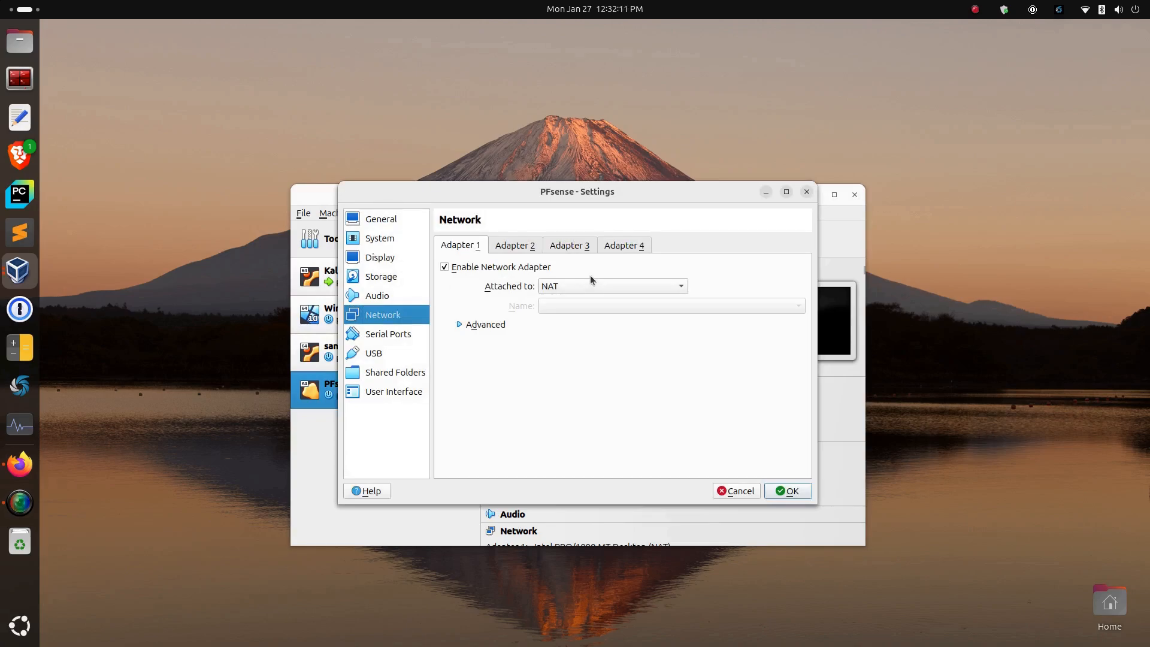
{"action": "left_click", "coordinate": [515, 247]}
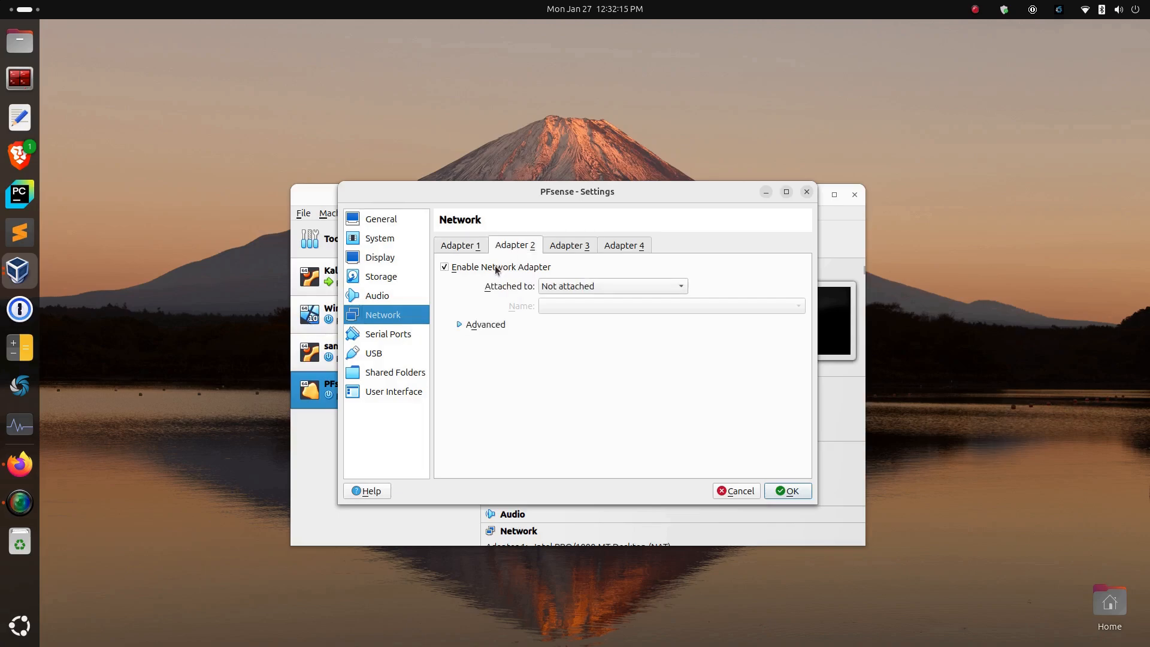
{"action": "left_click", "coordinate": [645, 286]}
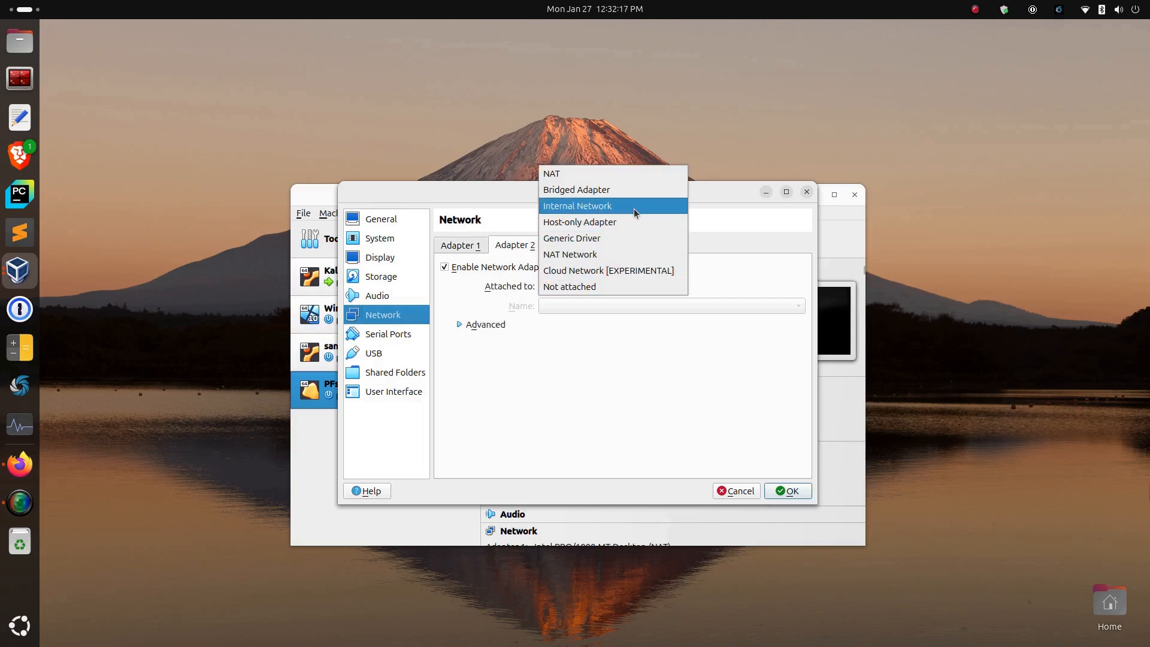
{"action": "left_click", "coordinate": [638, 191]}
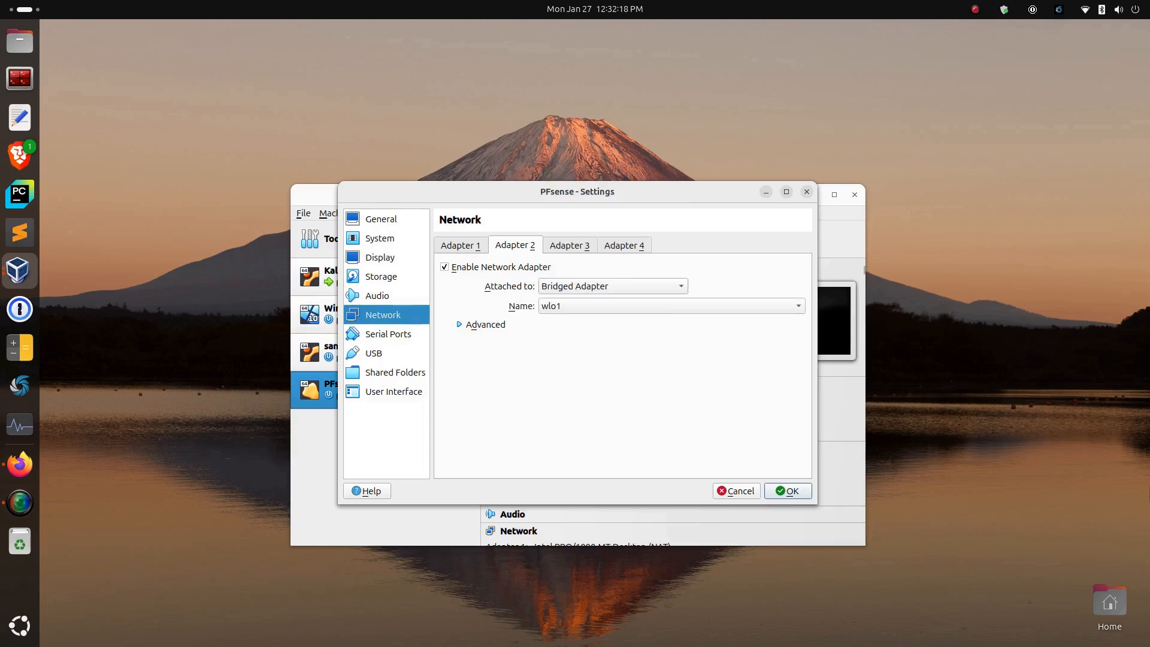
{"action": "left_click", "coordinate": [617, 304]}
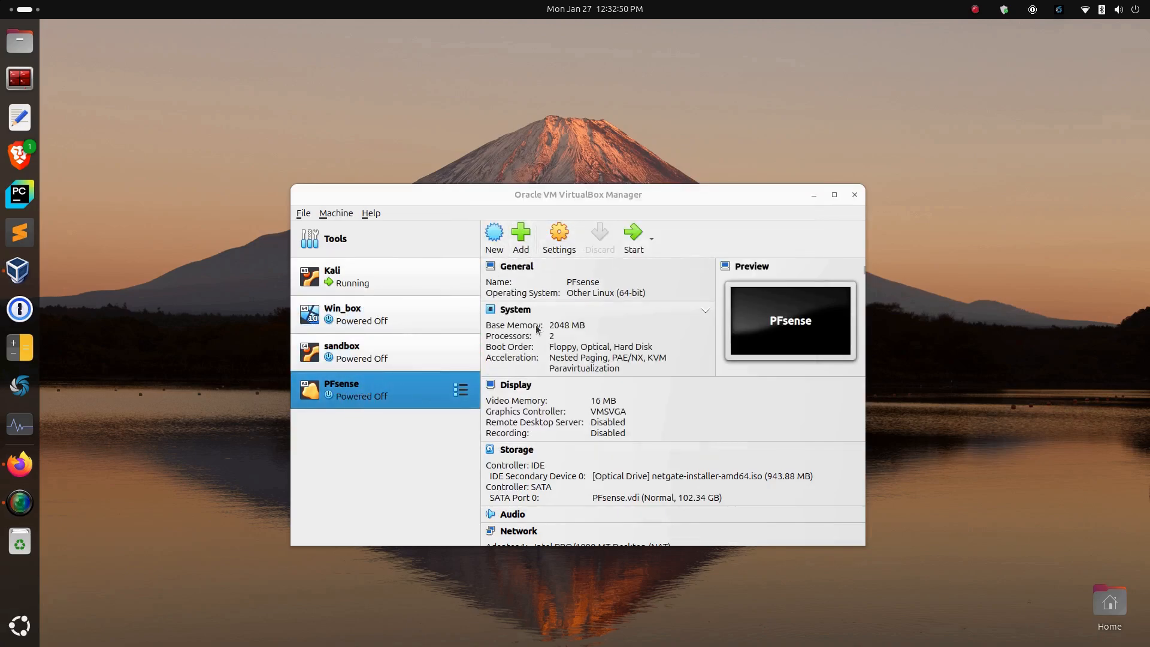
- Start the PFsense machine, dismiss the notifications, and launch Install pfSense through to the WAN interface selection
{"action": "left_click", "coordinate": [634, 239]}
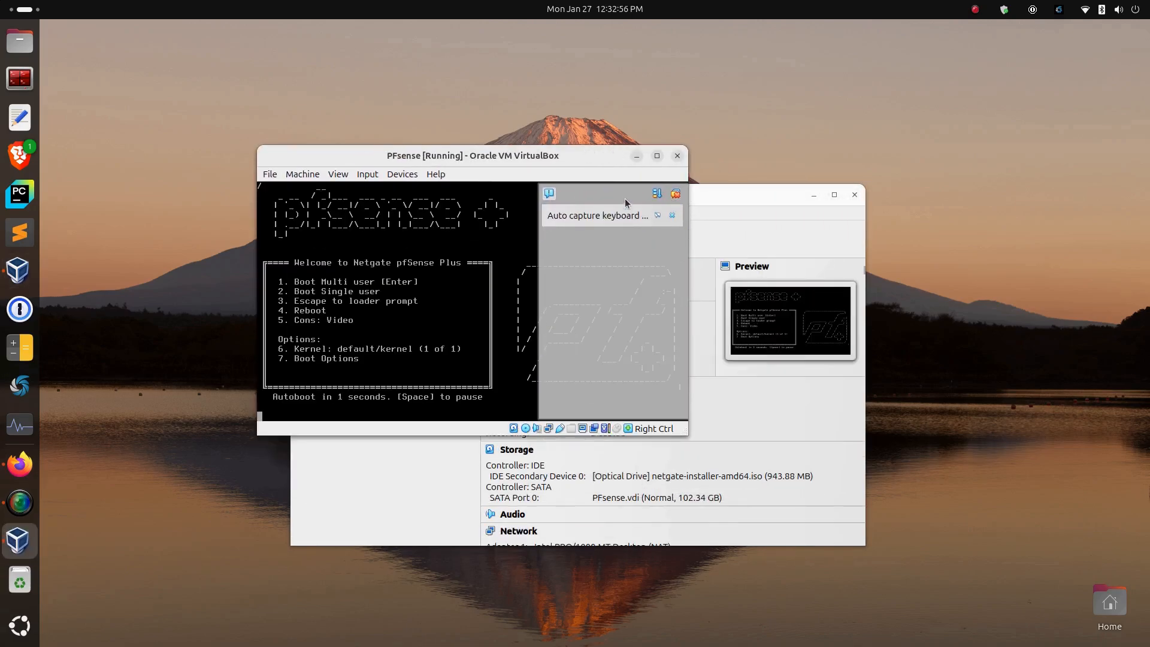
{"action": "left_click", "coordinate": [675, 194]}
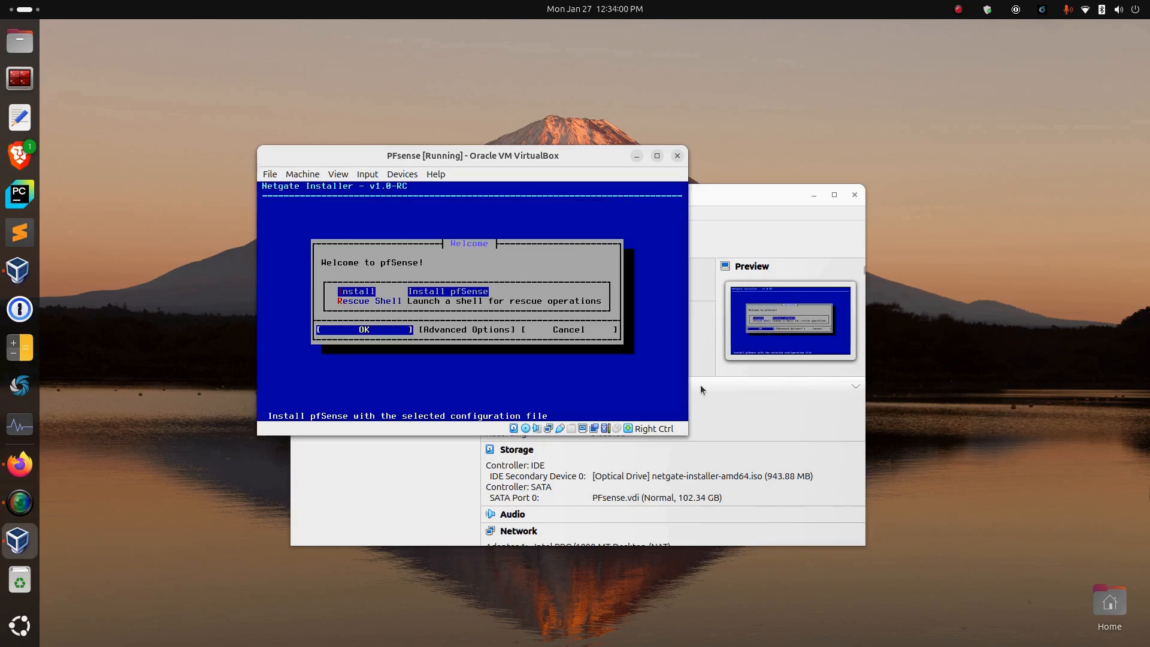
{"action": "key", "text": "Return"}
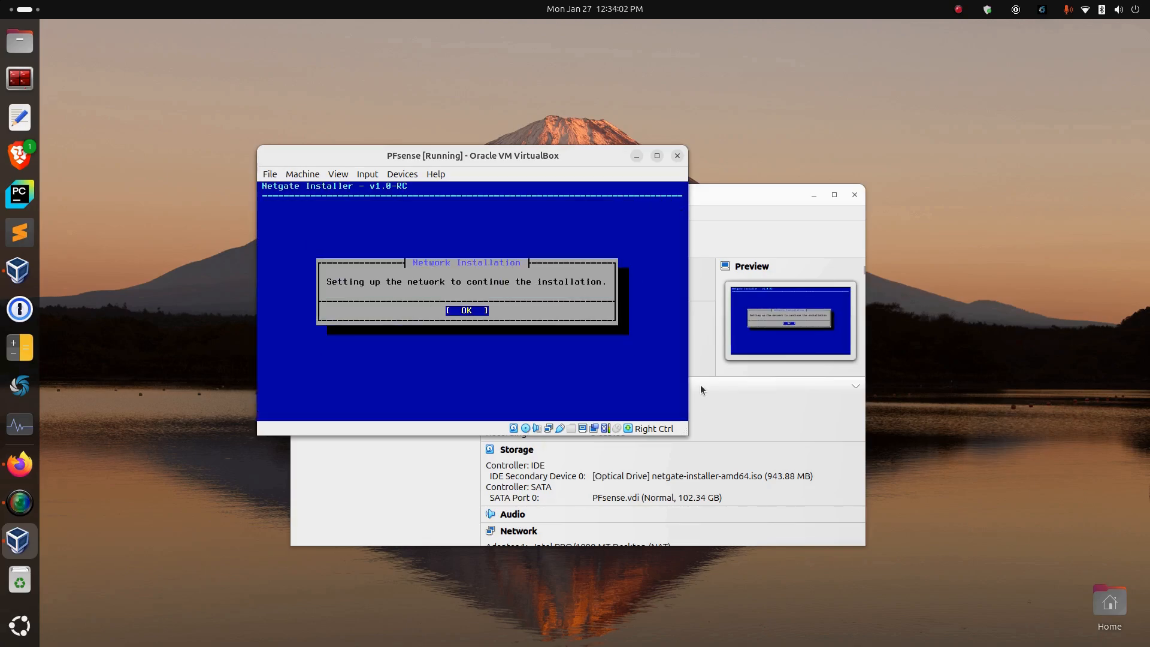
{"action": "key", "text": "Return"}
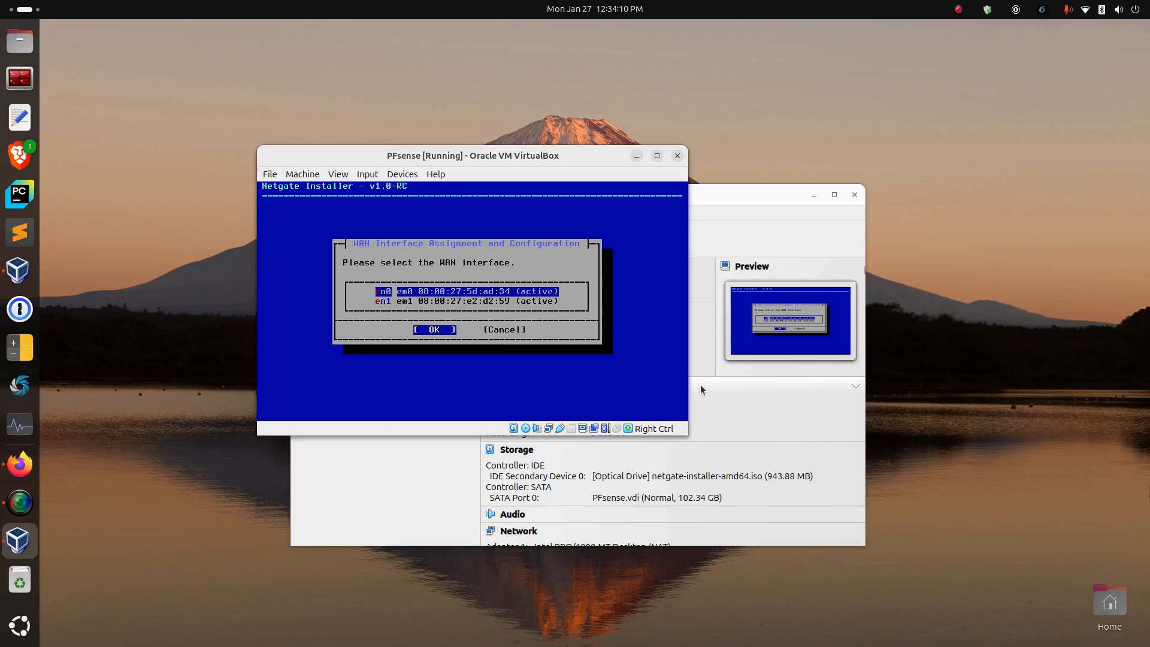
- Assign em0 as the WAN interface and continue with DHCP (client) mode and VLAN tagging disabled
{"action": "key", "text": "Return"}
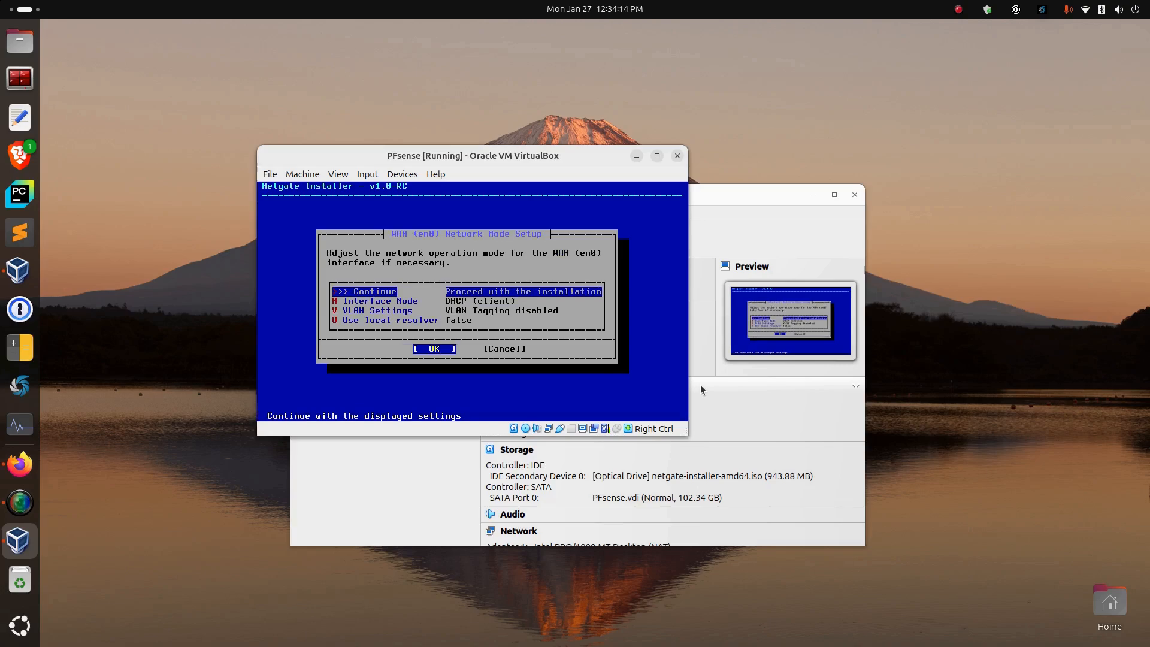
{"action": "key", "text": "Down"}
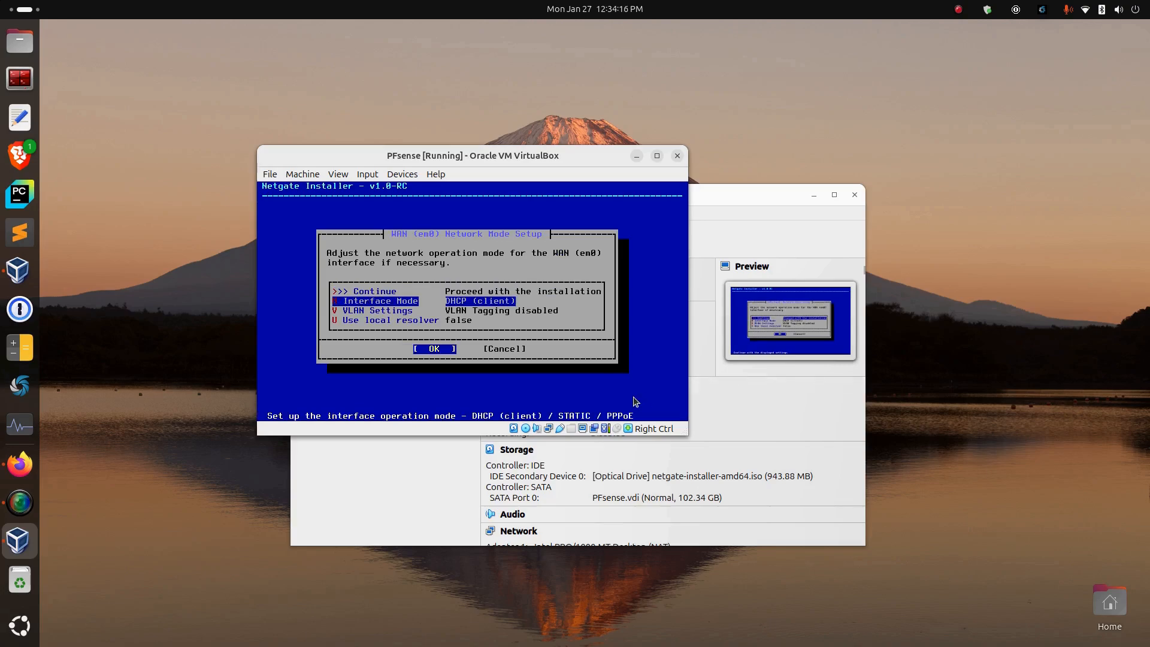
{"action": "key", "text": "Up"}
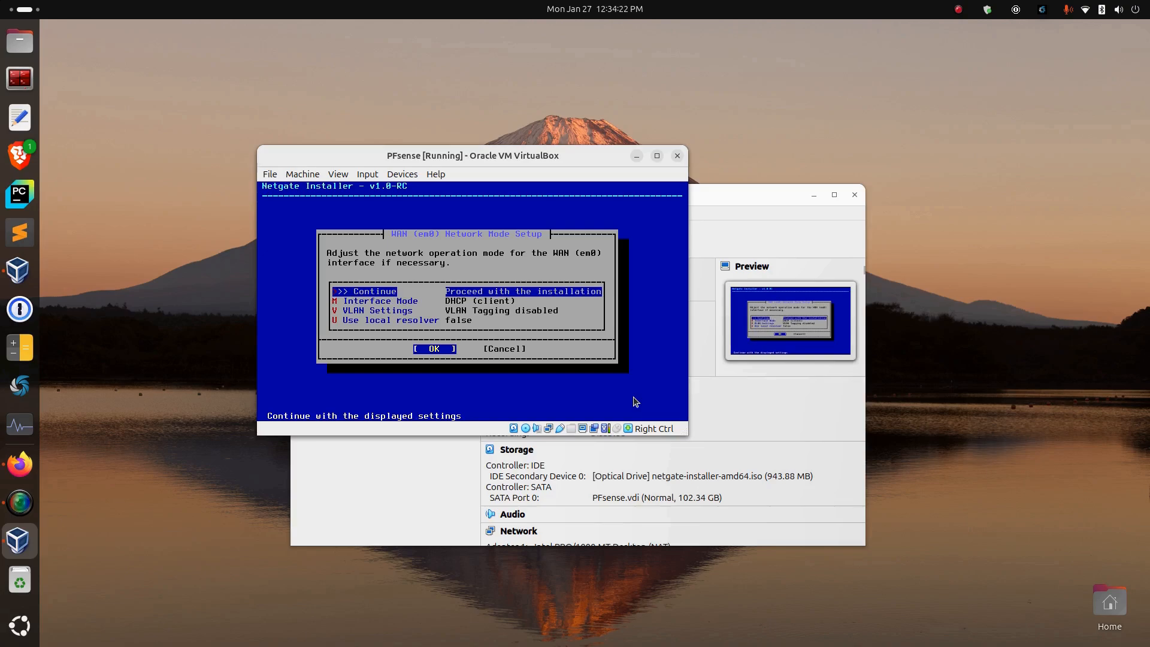
{"action": "key", "text": "Return"}
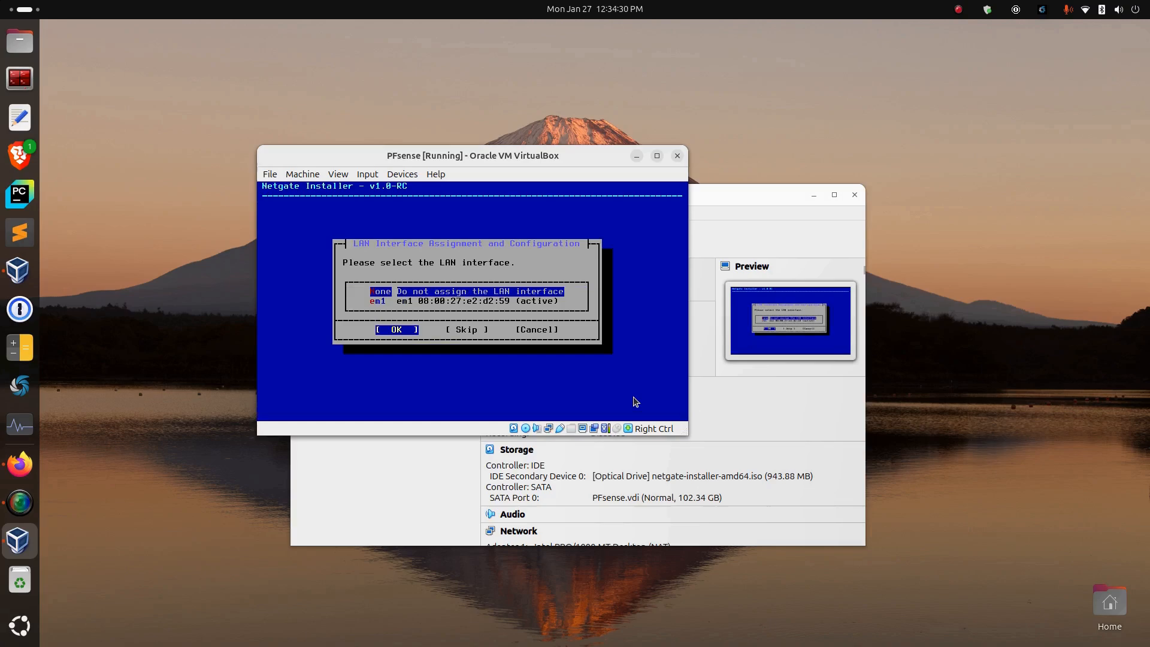
- Confirm the interface assignment with no LAN interface assigned and choose to install pfSense CE
{"action": "key", "text": "Return"}
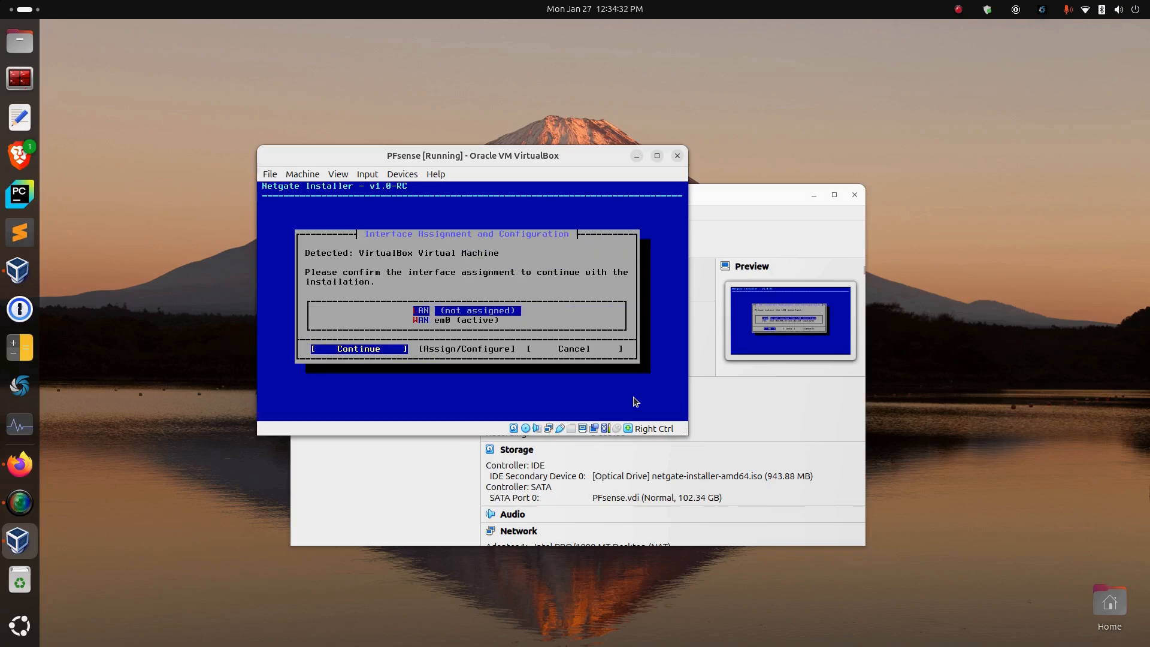
{"action": "key", "text": "Return"}
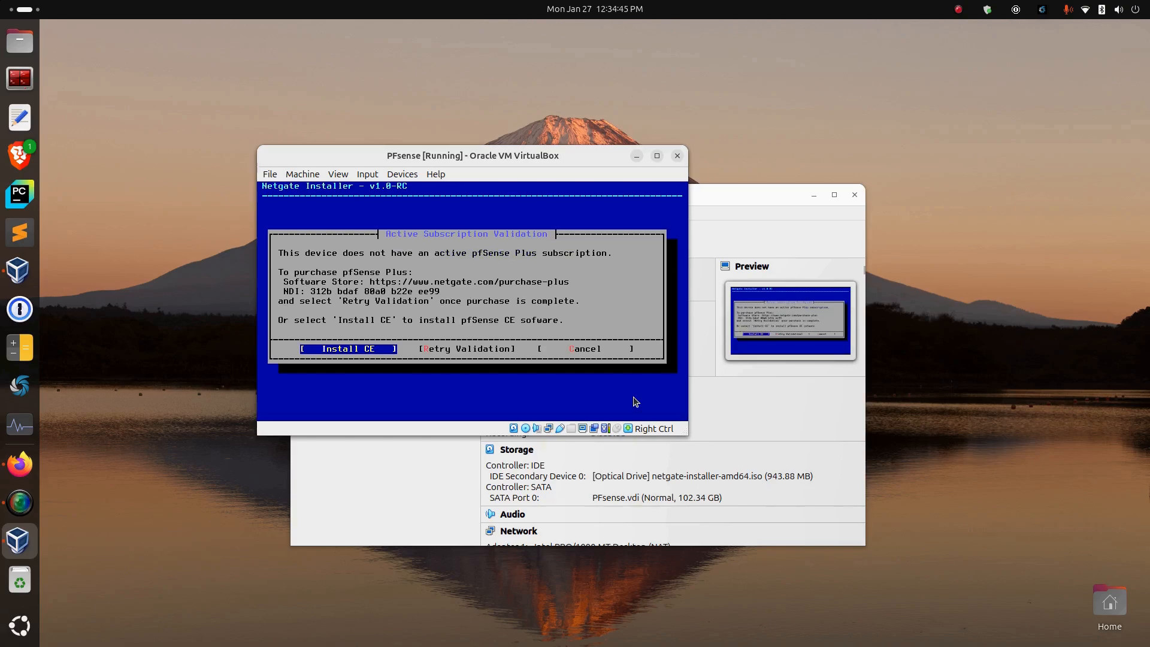
{"action": "key", "text": "Return"}
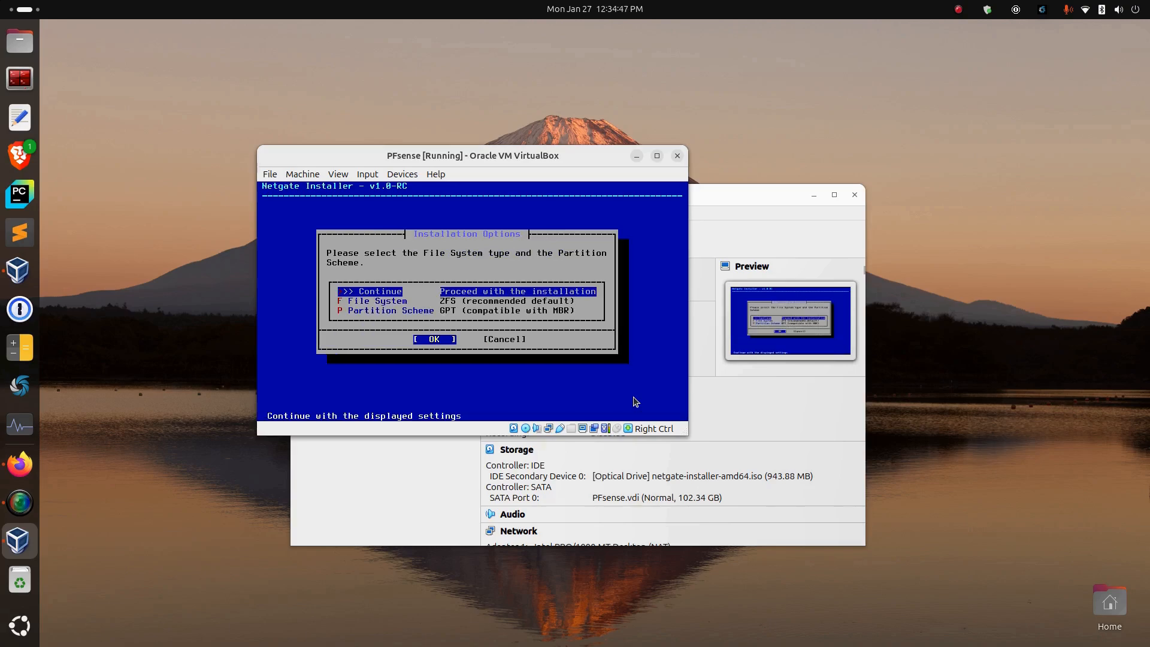
- Continue with ZFS and the GPT partition scheme, using a Stripe - No Redundancy layout on disk ada0
{"action": "key", "text": "Return"}
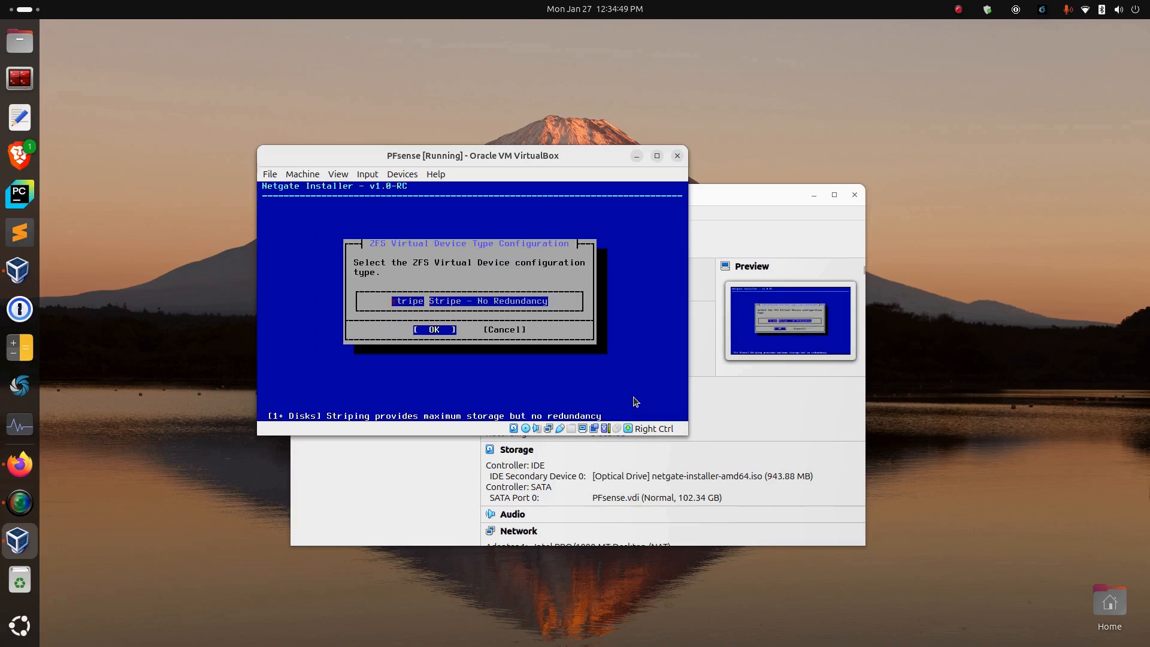
{"action": "key", "text": "Return"}
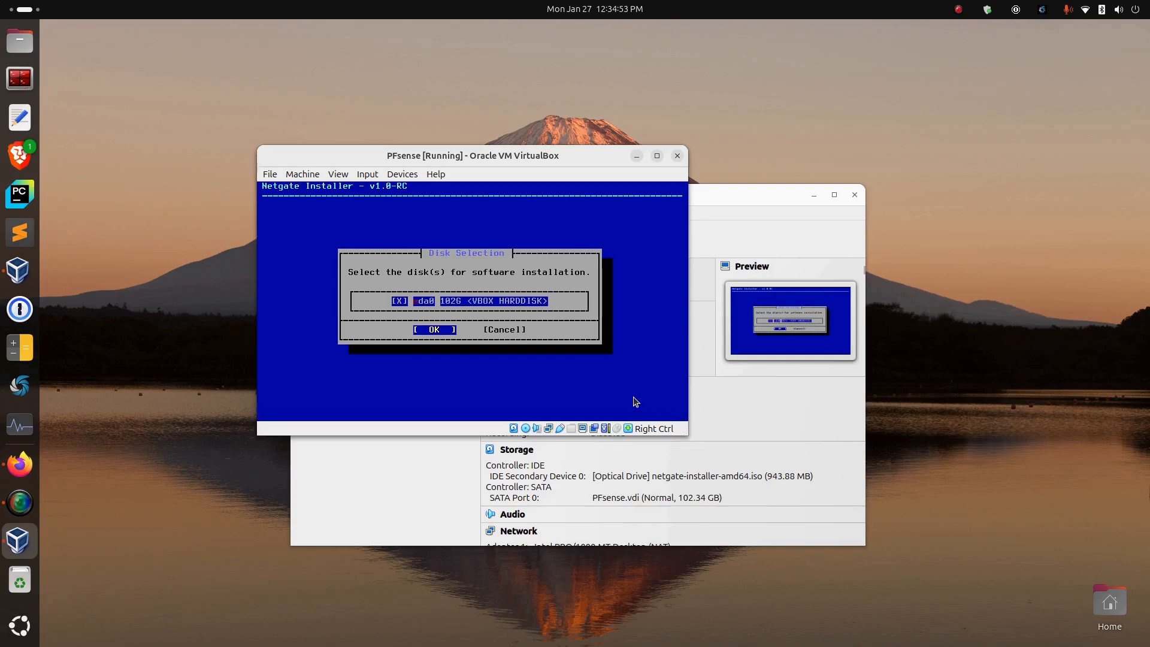
{"action": "key", "text": "Return"}
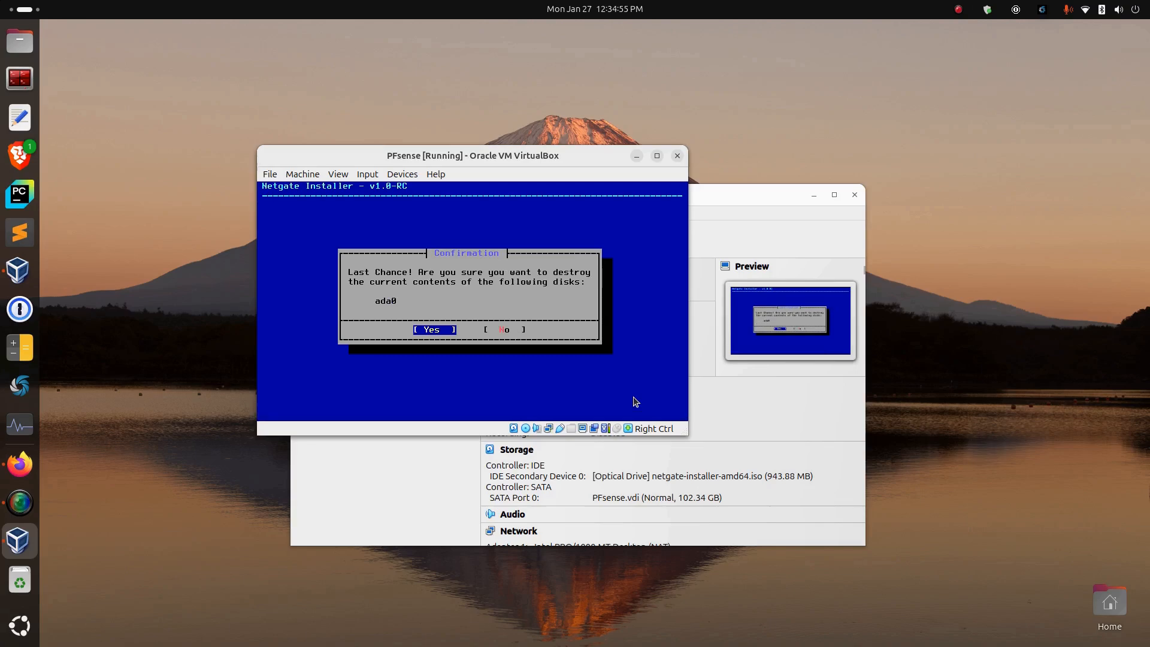
- Confirm erasing ada0, install pfSense CE Current Stable Release (2.7.2), and acknowledge the installation details
{"action": "key", "text": "Return"}
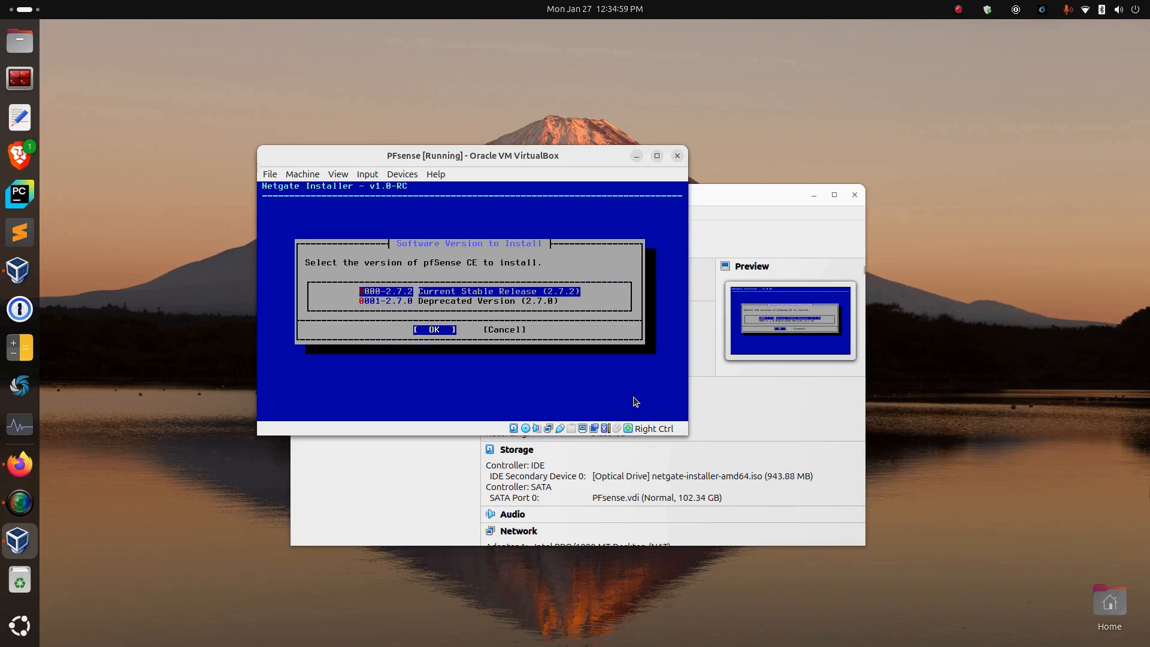
{"action": "key", "text": "Return"}
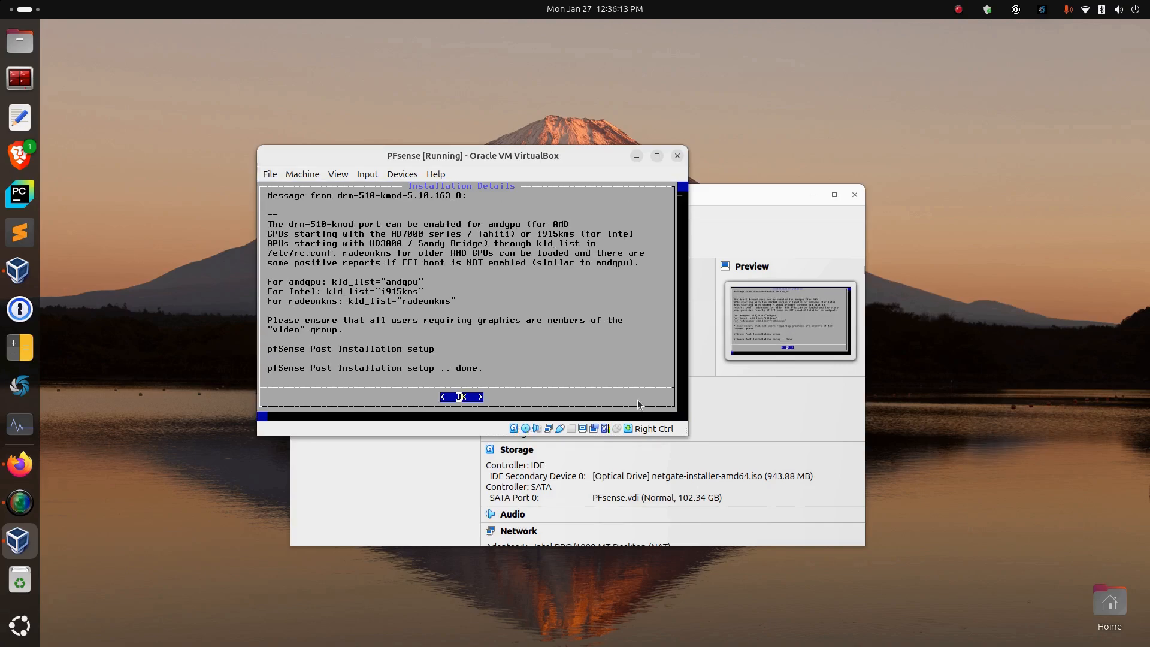
{"action": "key", "text": "Return"}
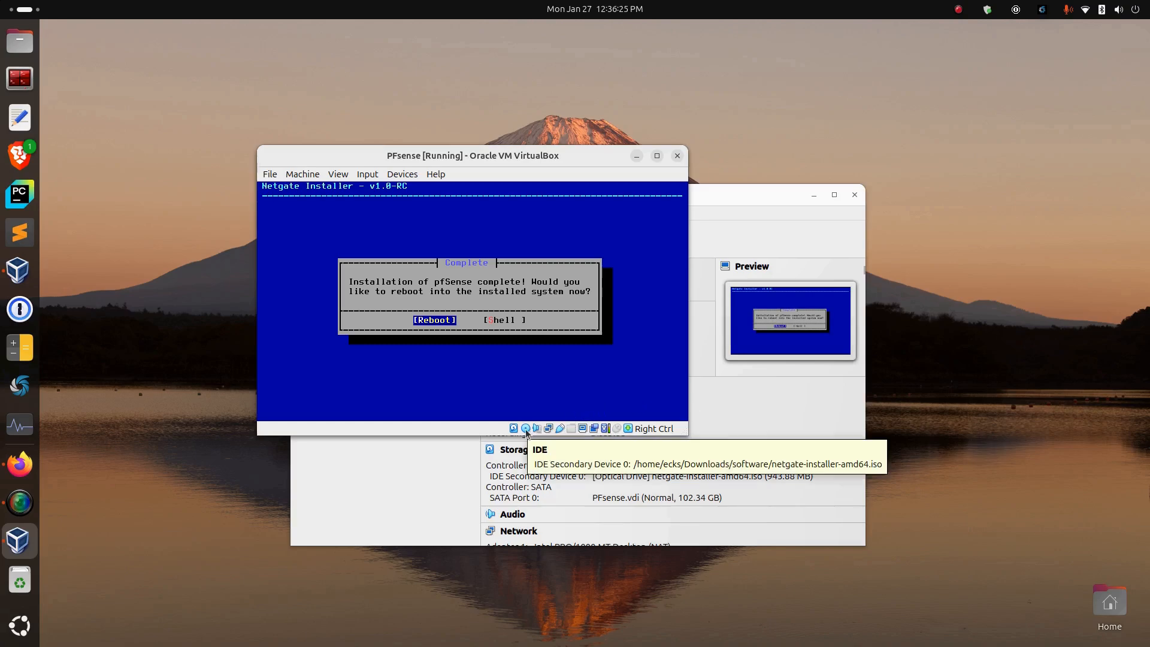
- Close the running PFsense virtual machine with the power off option instead of rebooting into the installed system
{"action": "left_click", "coordinate": [265, 175]}
{"action": "left_click", "coordinate": [273, 224]}
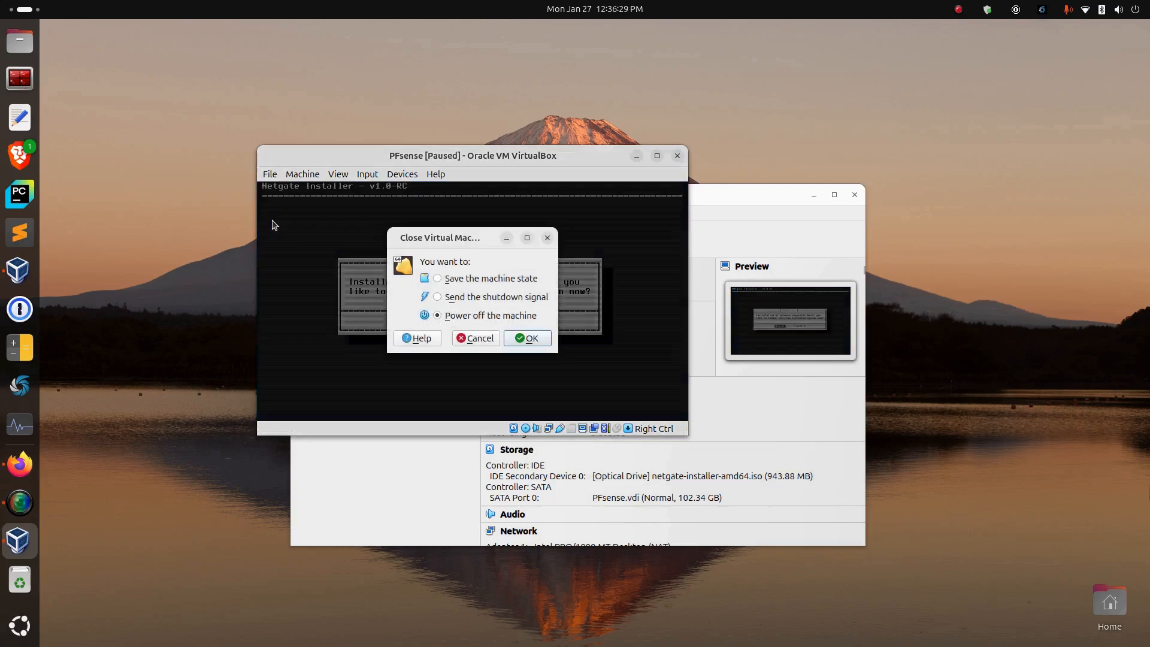
{"action": "double_click", "coordinate": [480, 322]}
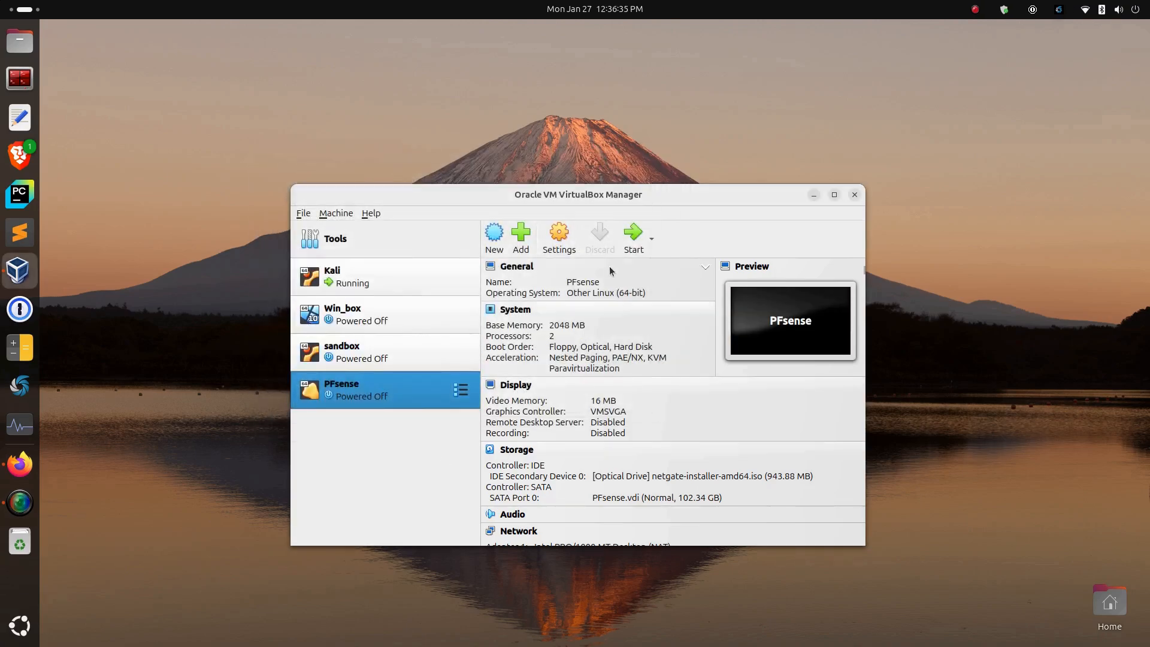
- Remove the netgate-installer-amd64.iso disk from the PFsense machine's IDE optical drive and save the settings
{"action": "left_click", "coordinate": [560, 239]}
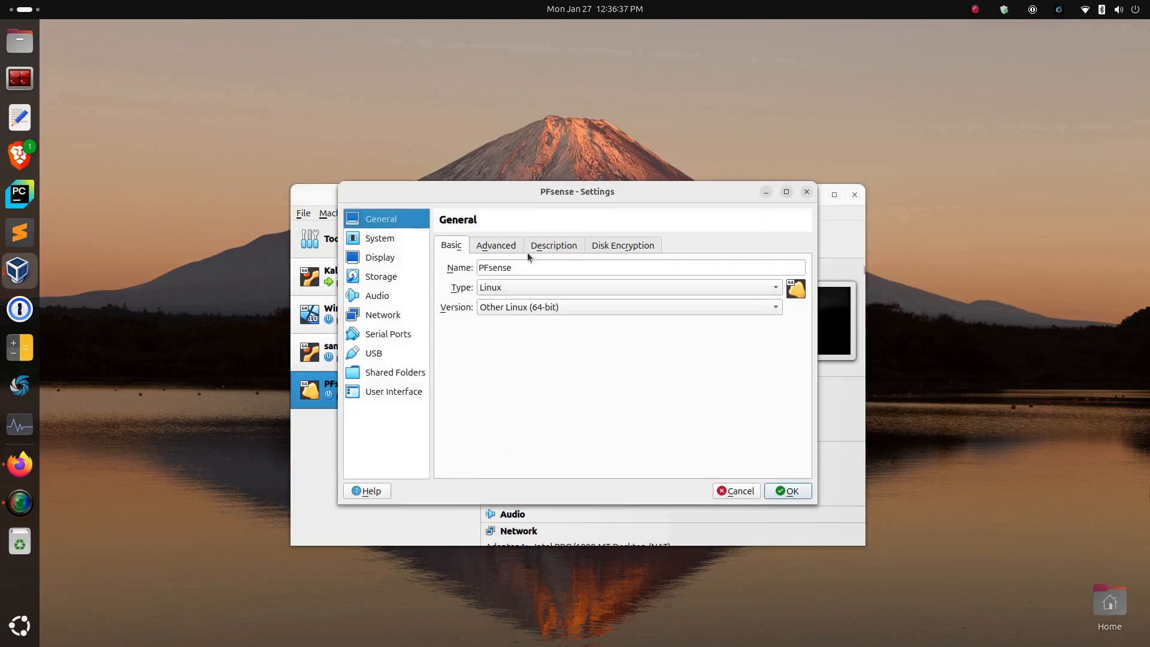
{"action": "left_click", "coordinate": [399, 278]}
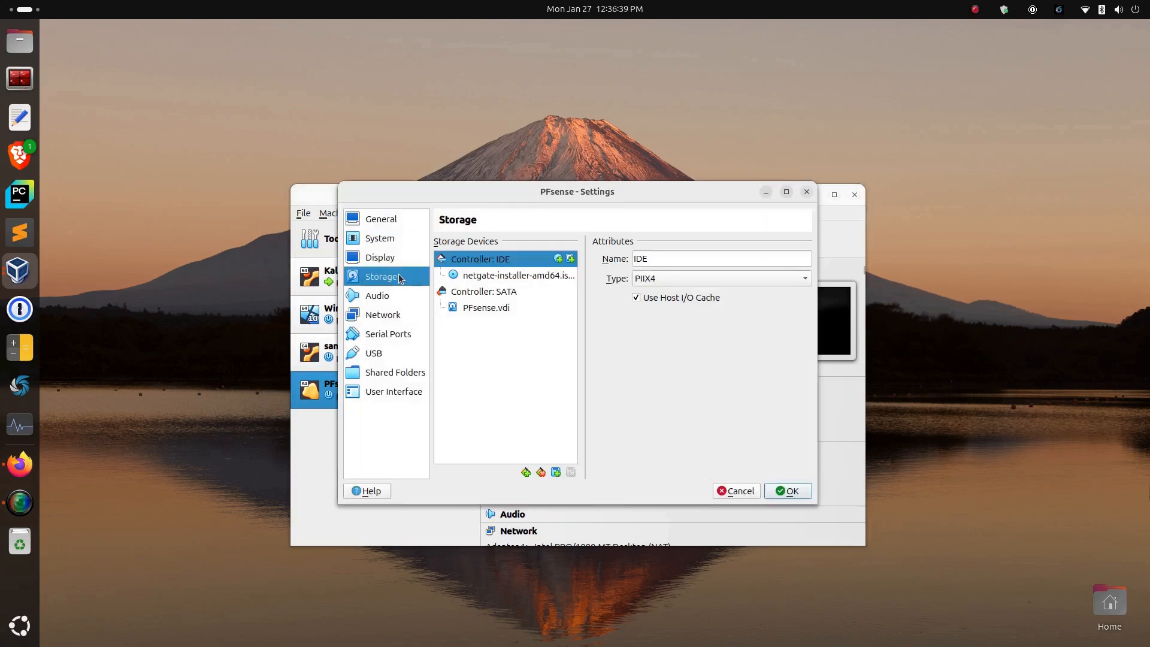
{"action": "left_click", "coordinate": [535, 281]}
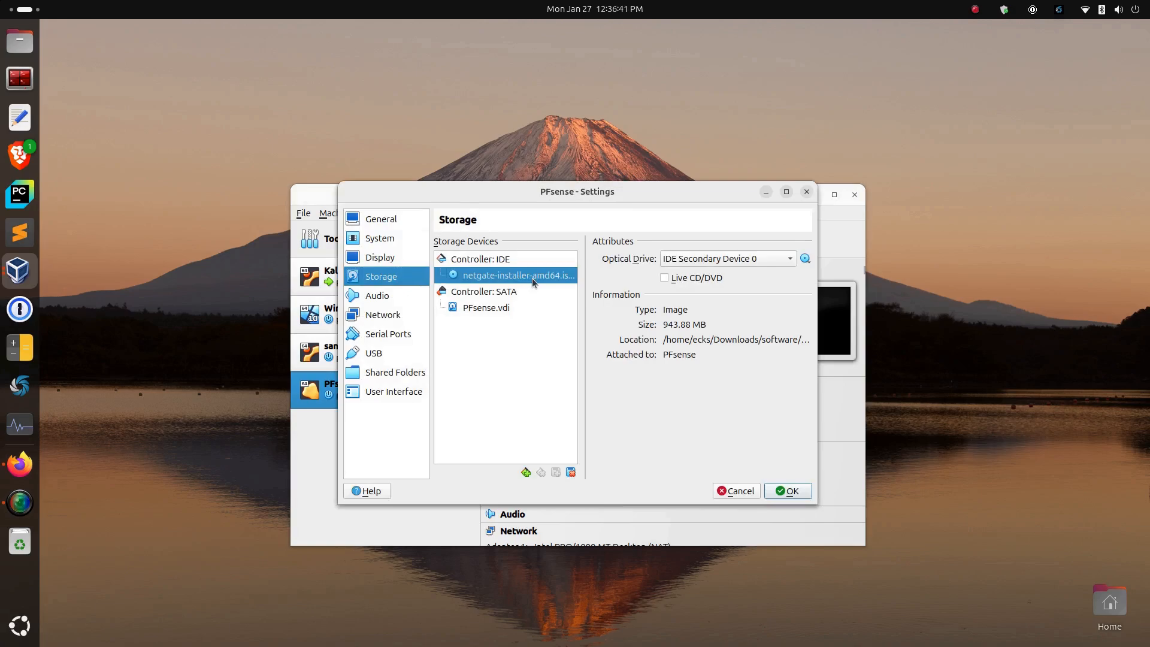
{"action": "left_click", "coordinate": [805, 259]}
{"action": "left_click", "coordinate": [829, 344]}
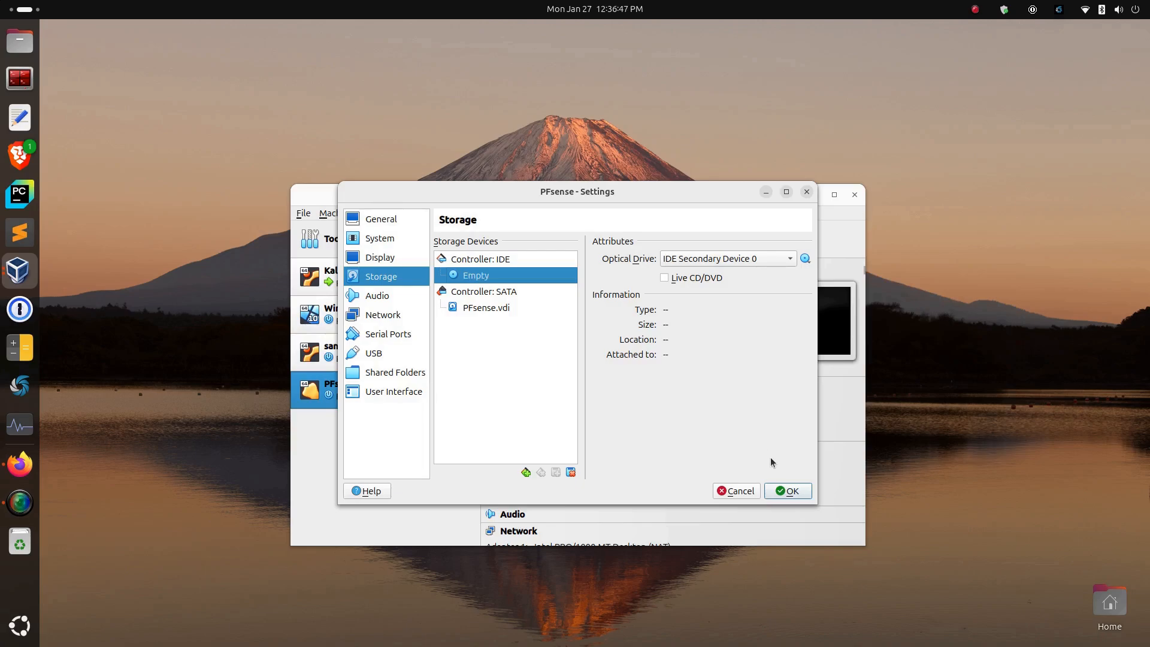
{"action": "left_click", "coordinate": [788, 491]}
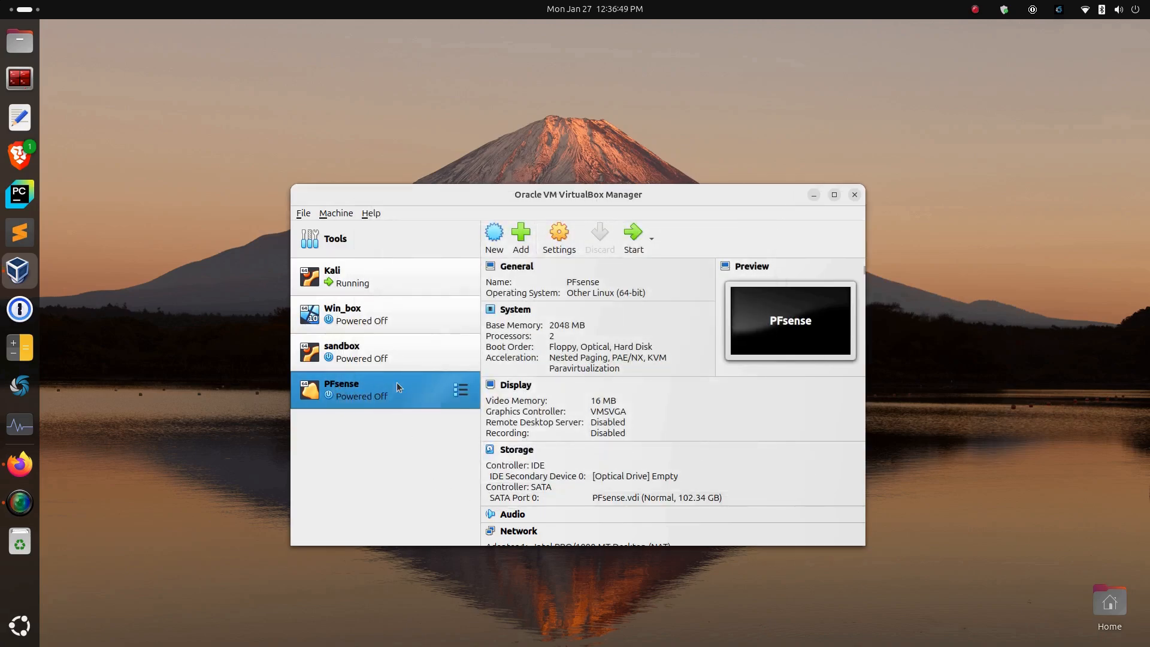